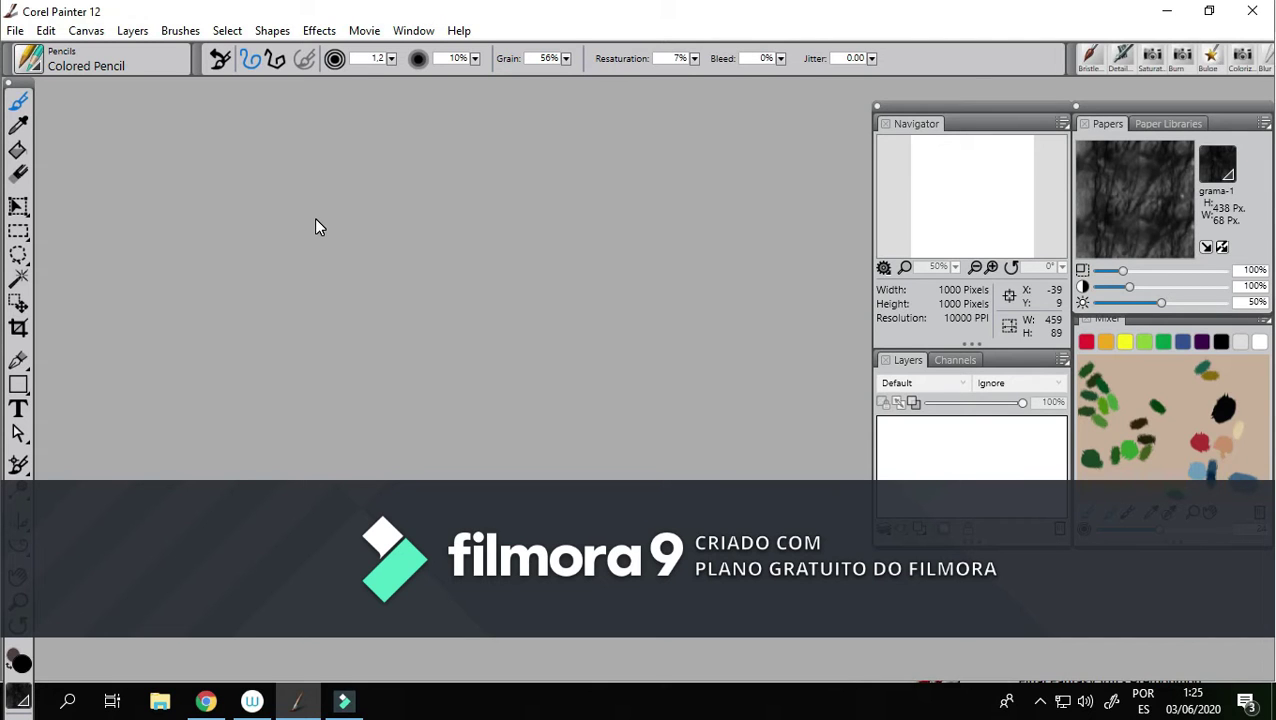
Step: Create a new 1000 by 1000 pixel image at 3937 pixels per CM with a white canvas
key(ctrl+n)
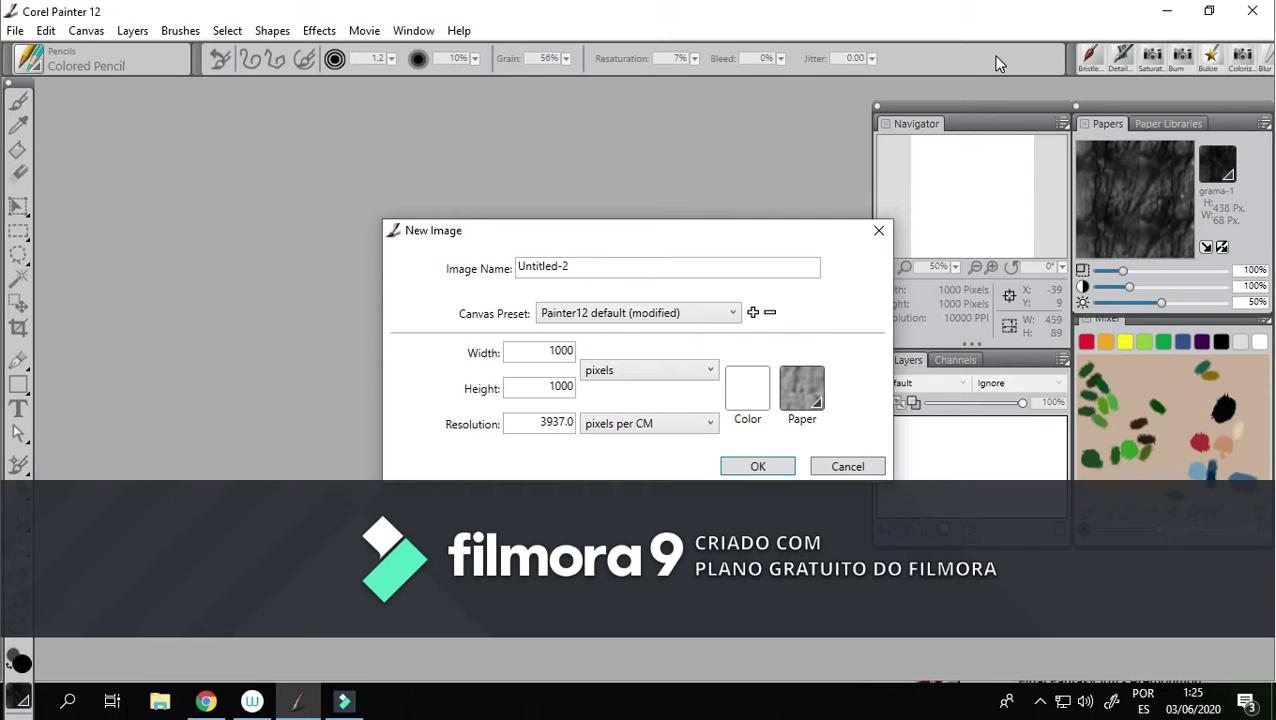
drag(696, 226, 592, 219)
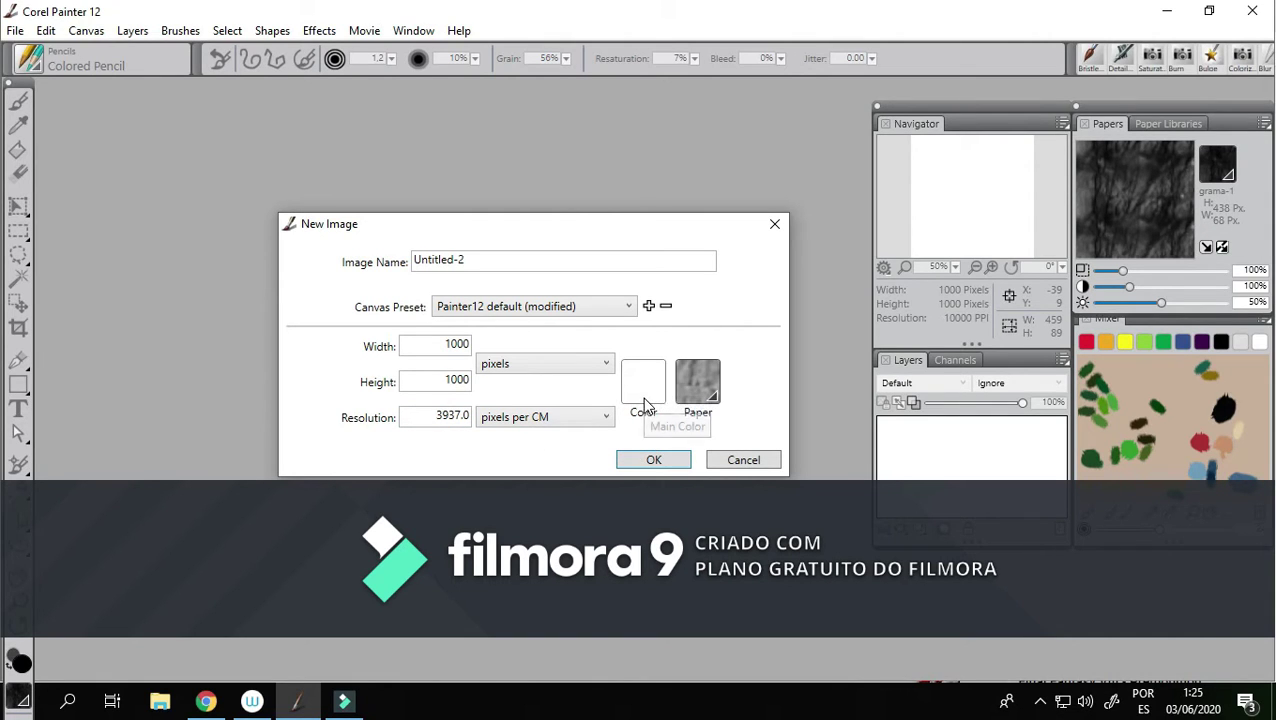
click(654, 457)
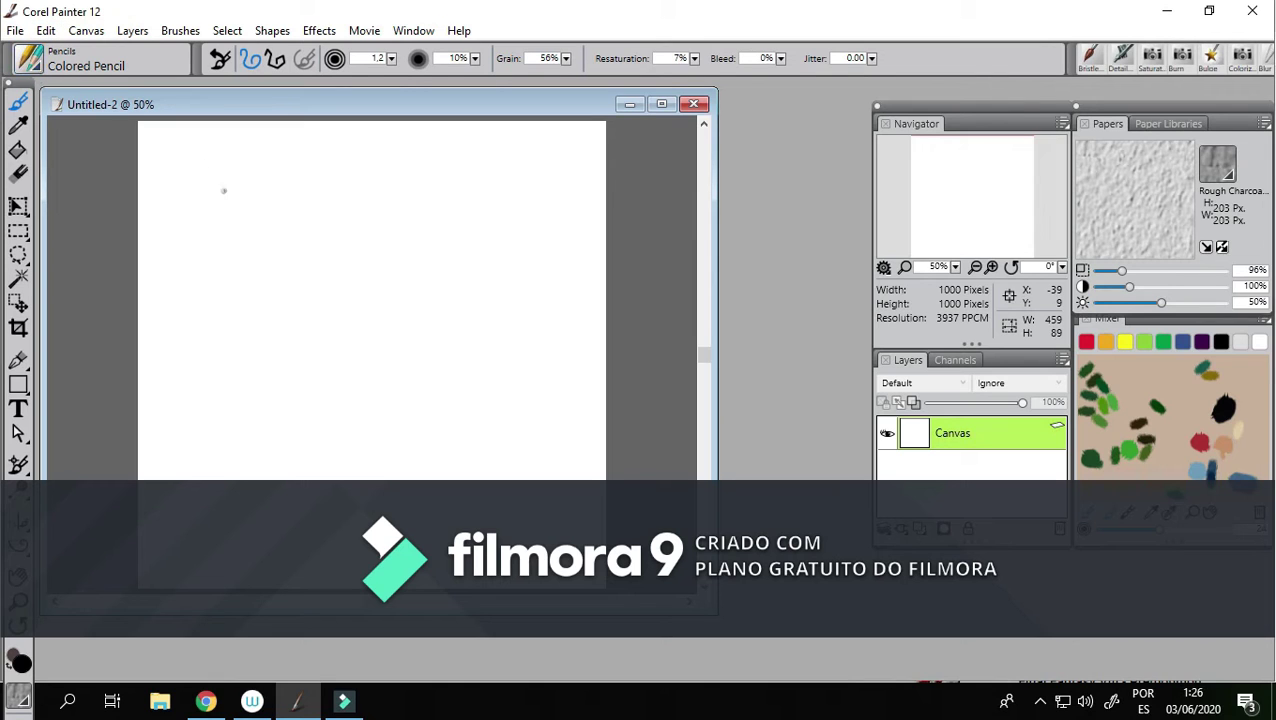
click(200, 247)
drag(222, 290, 266, 323)
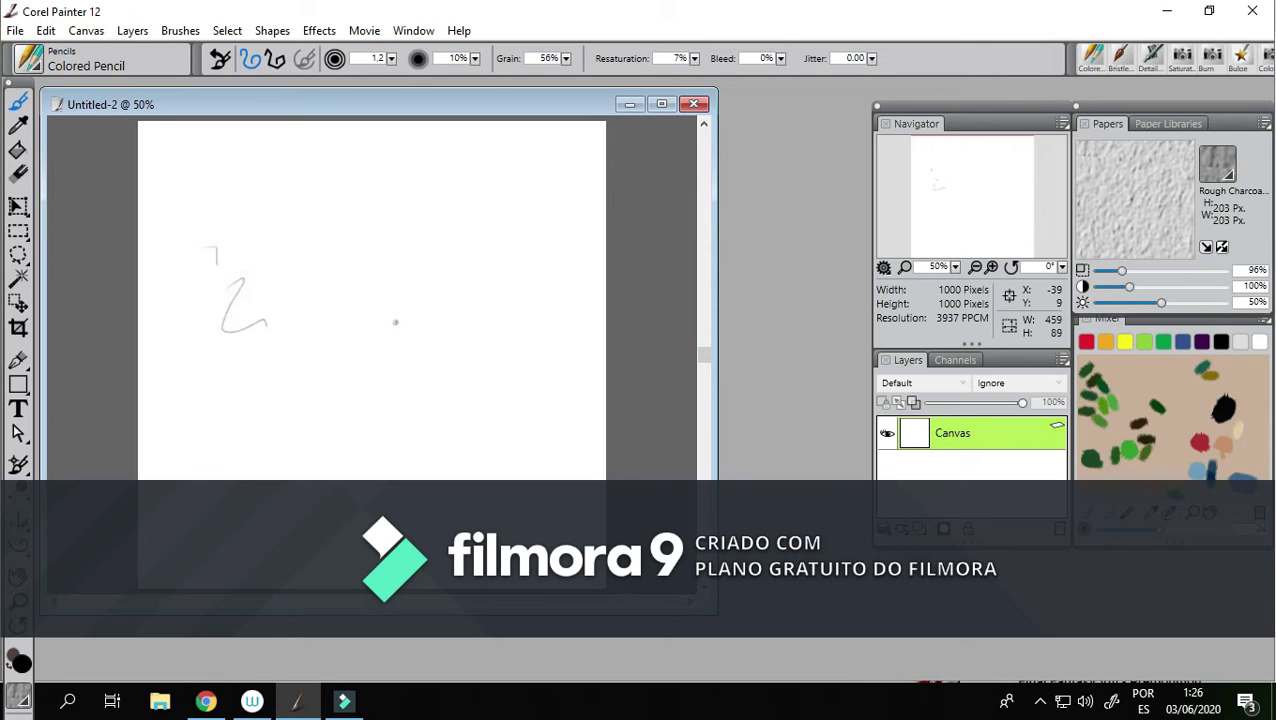
key(ctrl+z)
key(ctrl+z)
Step: Calibrate the Brush Tracking preferences with a series of varied-pressure test strokes in the scratch pad and accept the settings
click(46, 31)
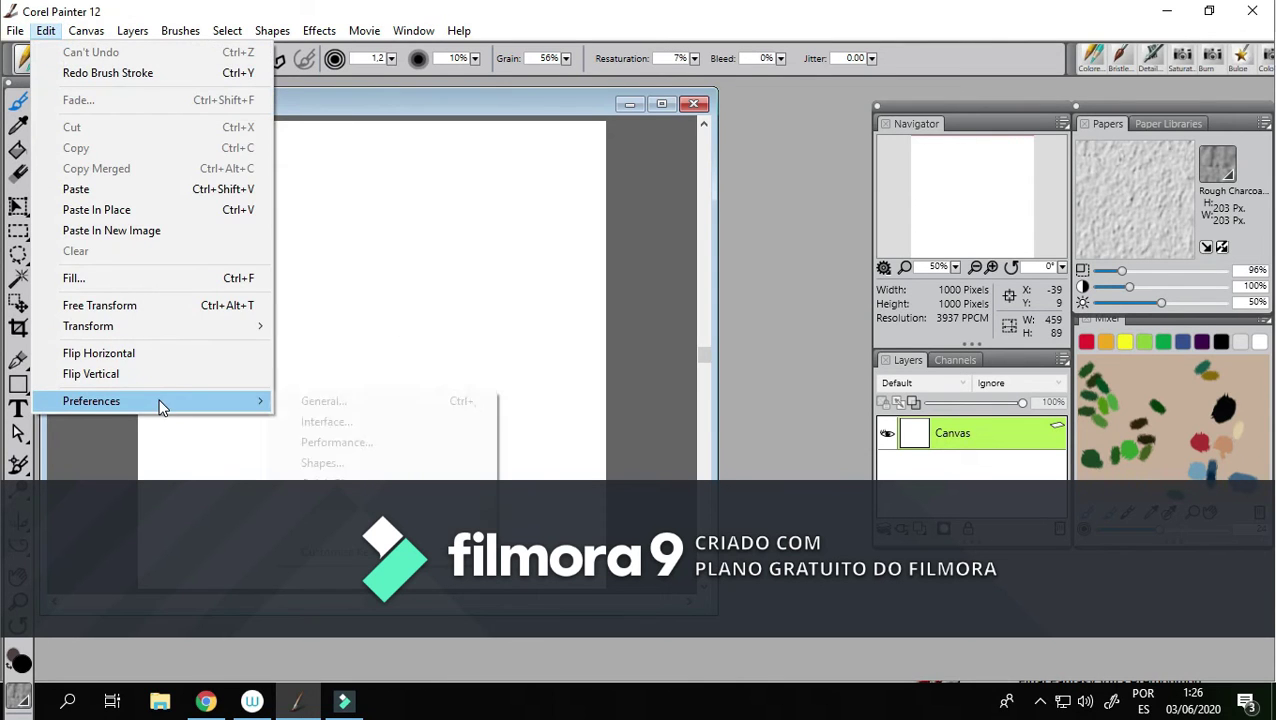
mouse_move(160, 401)
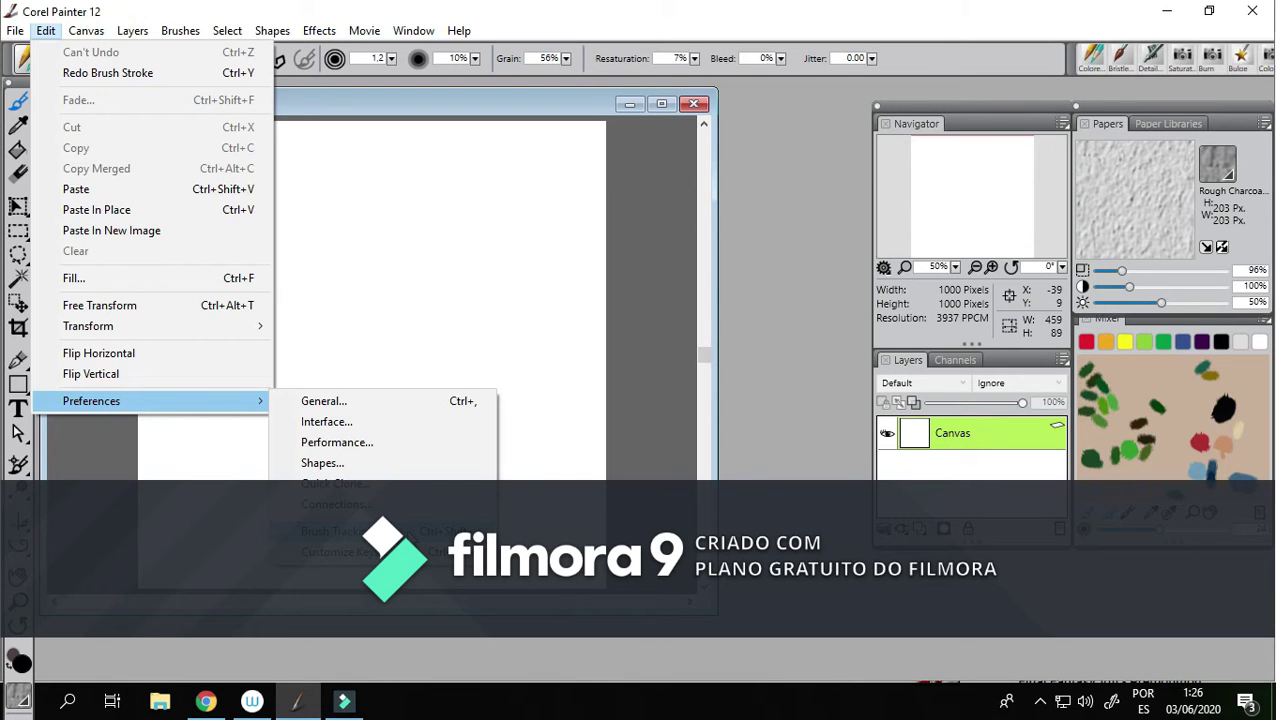
click(335, 531)
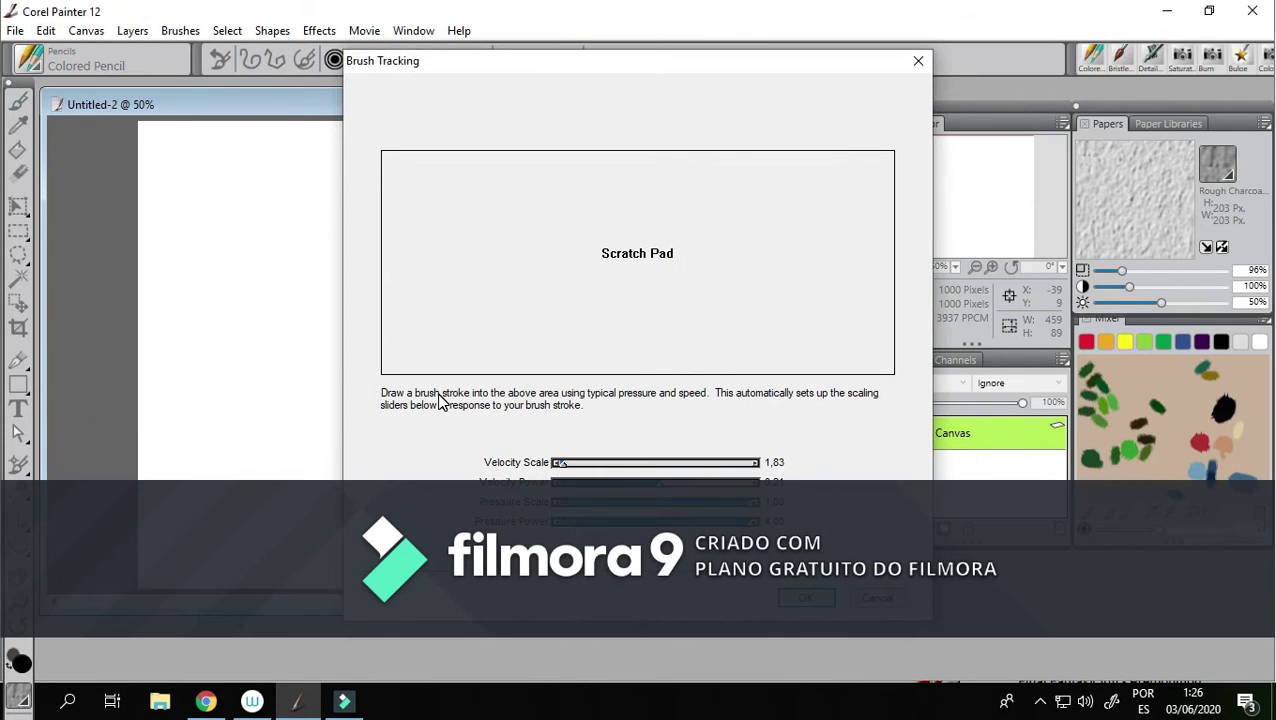
mouse_move(390, 258)
mouse_down()
mouse_move(439, 240)
mouse_move(518, 273)
mouse_move(588, 325)
mouse_up()
mouse_move(527, 196)
mouse_down()
mouse_move(541, 222)
mouse_move(780, 293)
mouse_up()
mouse_move(423, 222)
mouse_down()
mouse_move(438, 263)
mouse_move(450, 326)
mouse_move(596, 350)
mouse_move(806, 322)
mouse_up()
mouse_move(792, 272)
mouse_down()
mouse_move(399, 214)
mouse_move(362, 288)
mouse_up()
mouse_move(849, 322)
mouse_down()
mouse_move(768, 322)
mouse_move(689, 295)
mouse_move(525, 296)
mouse_move(420, 250)
mouse_up()
mouse_move(528, 190)
mouse_down()
mouse_move(712, 256)
mouse_move(894, 262)
mouse_up()
mouse_move(769, 315)
mouse_down()
mouse_move(590, 293)
mouse_move(385, 243)
mouse_up()
mouse_move(448, 308)
mouse_down()
mouse_move(738, 352)
mouse_move(769, 310)
mouse_move(629, 304)
mouse_move(510, 255)
mouse_move(682, 342)
mouse_up()
mouse_move(649, 225)
mouse_down()
mouse_move(677, 320)
mouse_move(531, 278)
mouse_move(453, 285)
mouse_move(730, 330)
mouse_move(678, 243)
mouse_move(607, 228)
mouse_move(592, 256)
mouse_up()
mouse_move(541, 285)
mouse_down()
mouse_move(584, 340)
mouse_move(795, 305)
mouse_move(472, 251)
mouse_move(760, 316)
mouse_up()
mouse_move(693, 279)
mouse_down()
mouse_move(755, 226)
mouse_move(709, 237)
mouse_move(672, 277)
mouse_move(702, 279)
mouse_move(527, 308)
mouse_move(591, 263)
mouse_move(680, 255)
mouse_move(723, 263)
mouse_move(676, 325)
mouse_move(838, 325)
mouse_up()
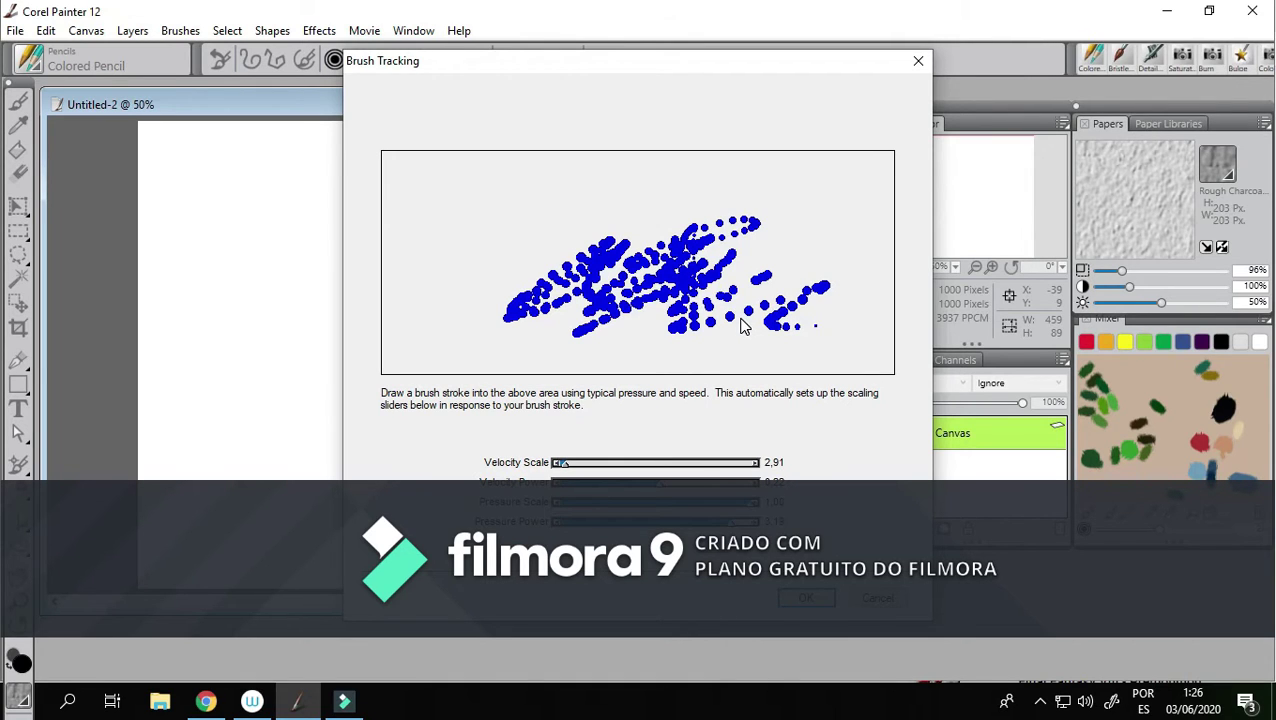
click(812, 600)
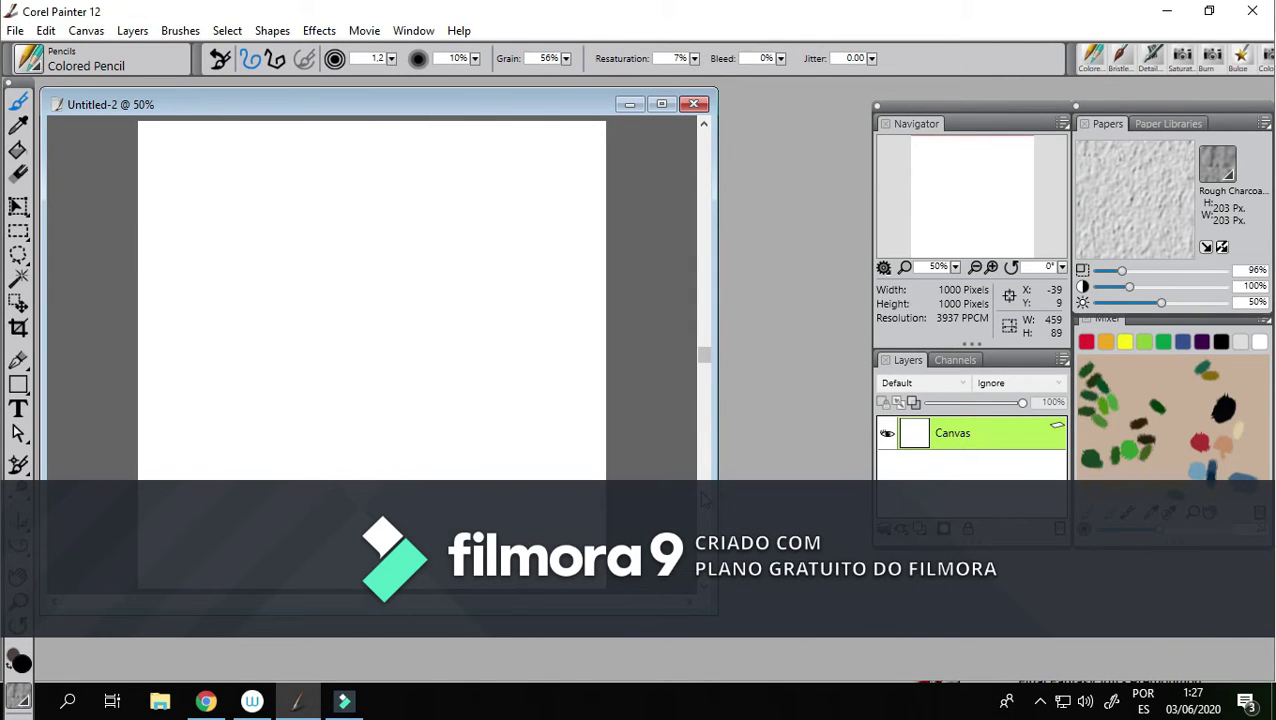
mouse_move(210, 318)
mouse_down()
mouse_move(221, 377)
mouse_move(288, 396)
mouse_up()
key(ctrl+z)
drag(242, 310, 366, 453)
key(ctrl+z)
mouse_move(278, 365)
mouse_down()
mouse_move(314, 414)
mouse_move(278, 425)
mouse_move(314, 412)
mouse_up()
key(ctrl+z)
key(ctrl+z)
Step: Sketch crossing vertical and horizontal guide lines near the canvas centre and the tree trunk's wavy left contour above the horizontal line
drag(375, 212, 391, 478)
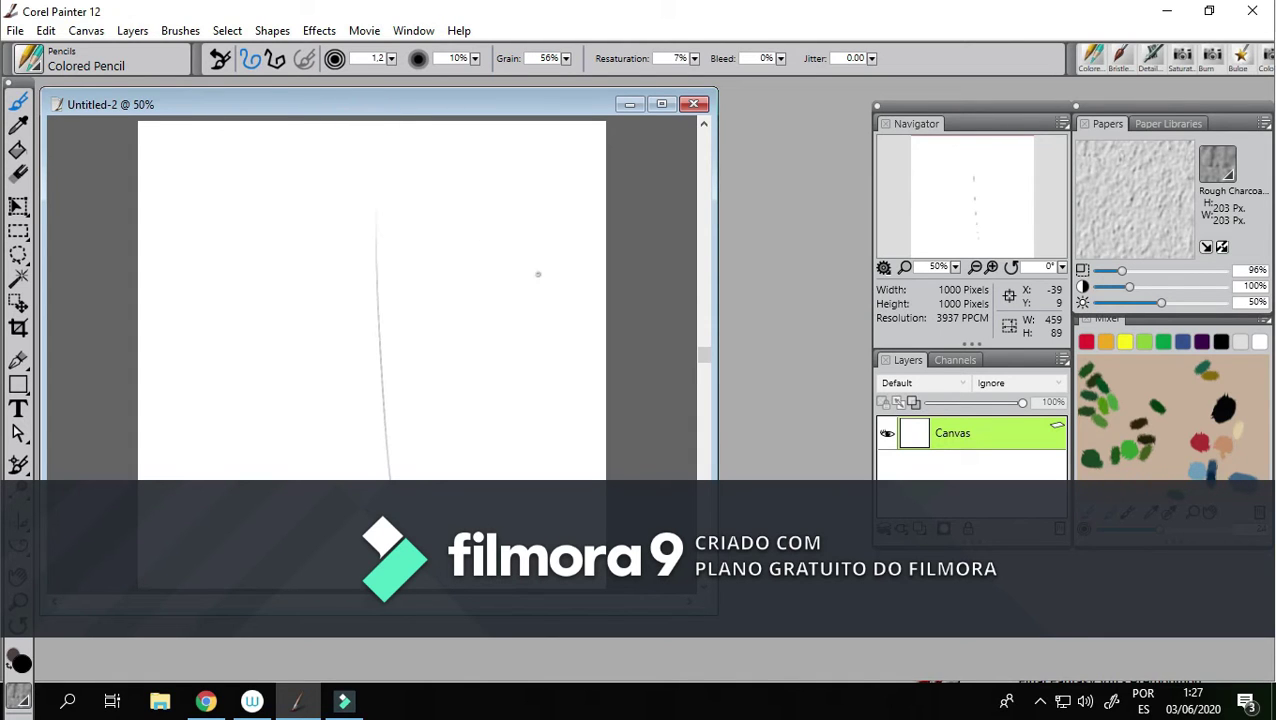
drag(527, 336, 138, 366)
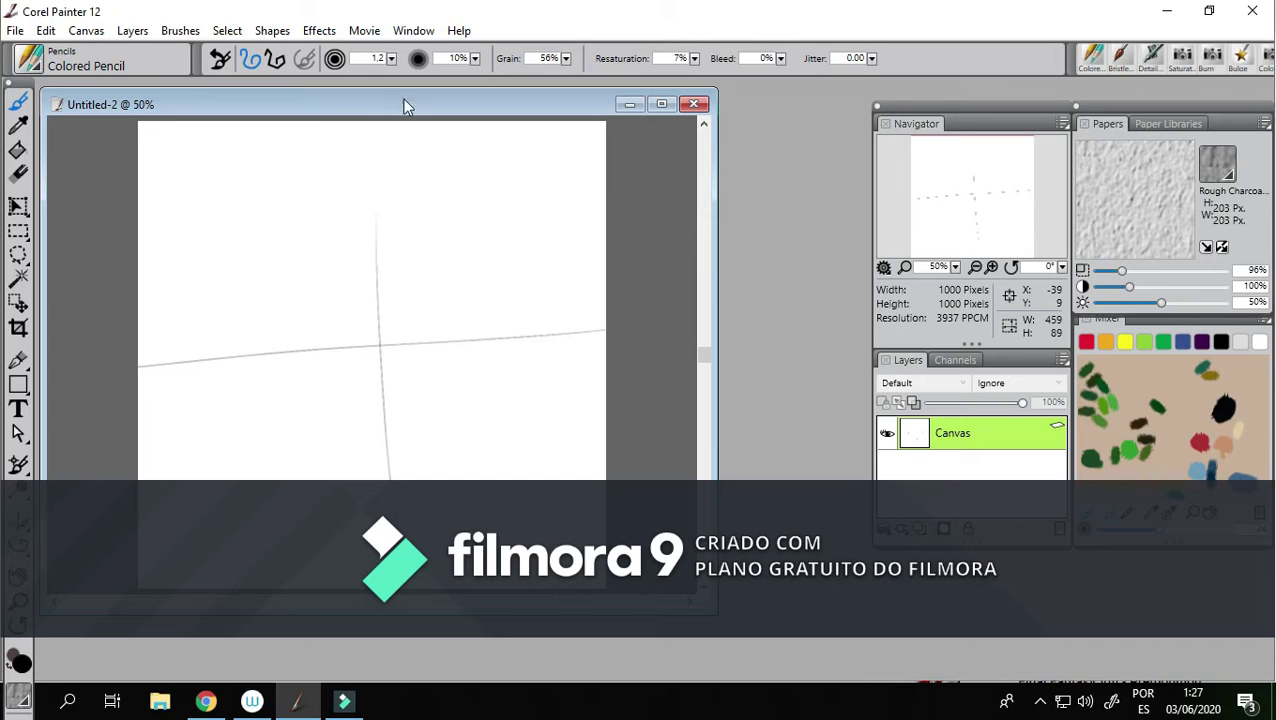
mouse_move(351, 343)
mouse_down()
mouse_move(328, 292)
mouse_move(353, 219)
mouse_up()
drag(331, 322, 360, 200)
click(340, 279)
click(376, 168)
drag(374, 127, 366, 197)
drag(345, 333, 373, 367)
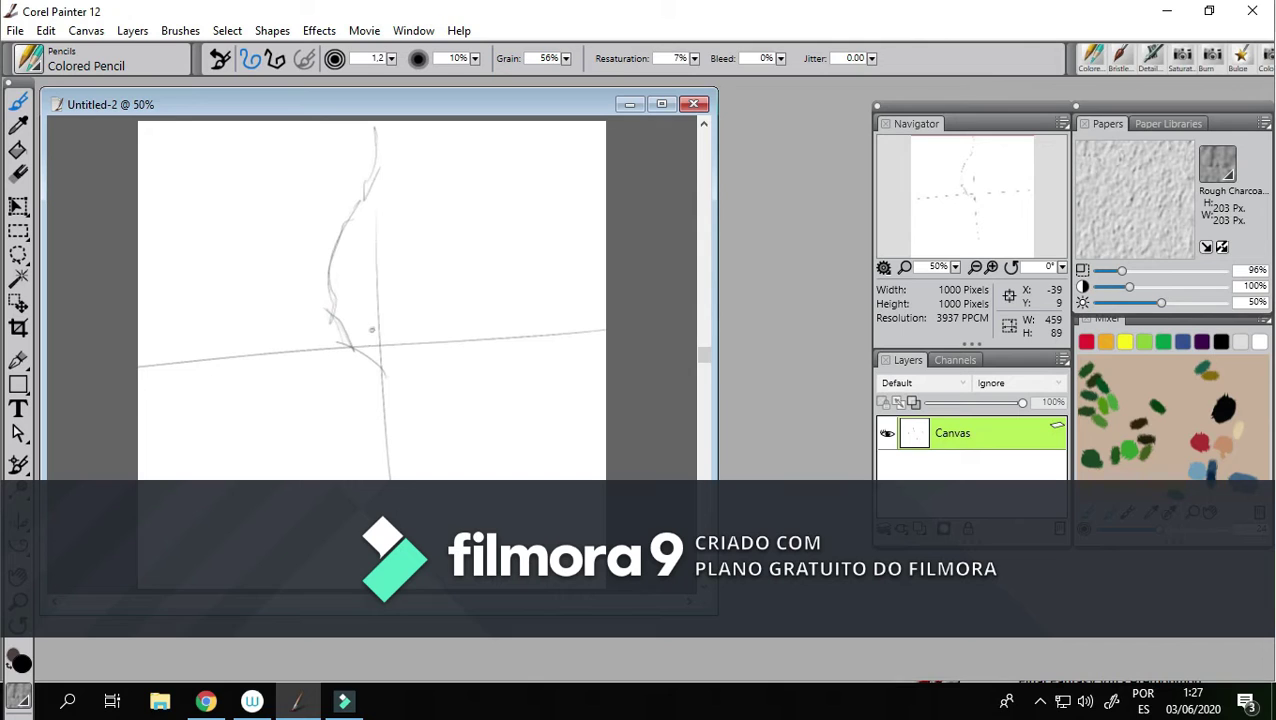
Step: Sketch the trunk's inner contour around the guide lines' crossing and reinforce its left contour up to the canvas's upper edge
click(375, 372)
mouse_move(358, 365)
mouse_down()
mouse_move(385, 399)
mouse_move(381, 341)
mouse_move(368, 384)
mouse_up()
mouse_move(368, 384)
mouse_down()
mouse_move(380, 341)
mouse_move(383, 396)
mouse_move(375, 343)
mouse_up()
click(349, 273)
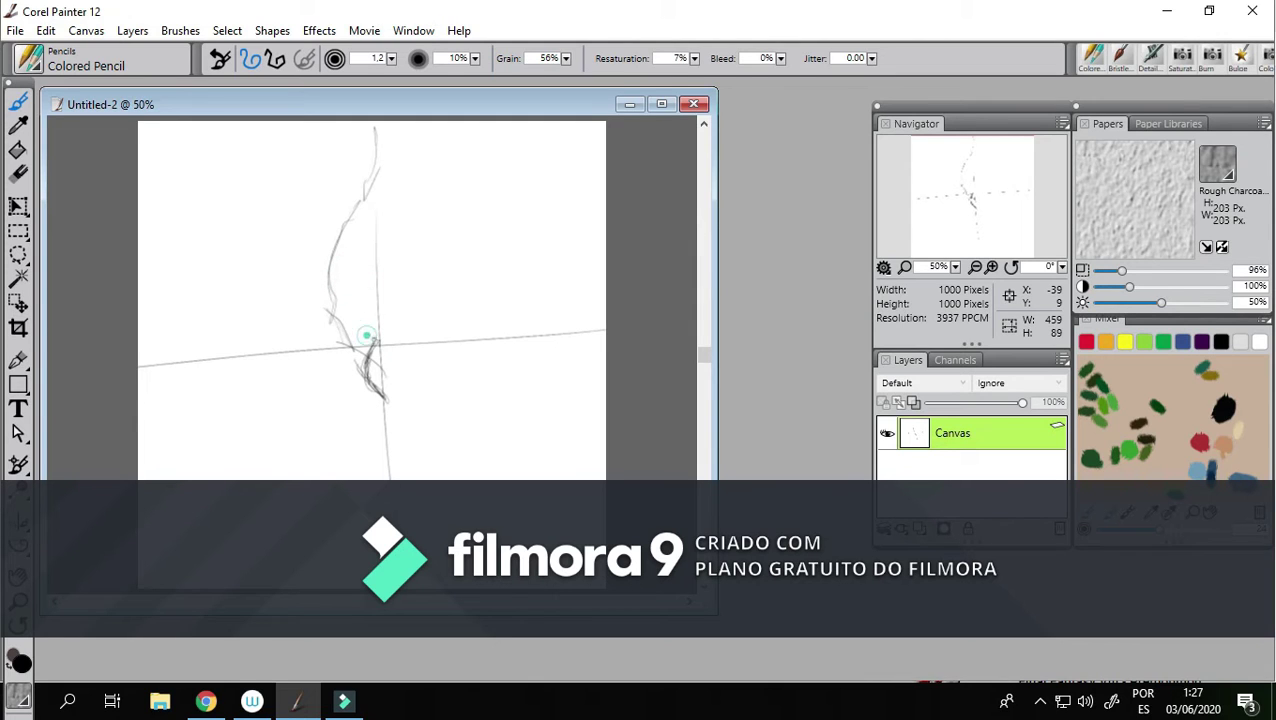
drag(366, 280, 384, 338)
drag(327, 304, 352, 342)
drag(328, 300, 347, 341)
mouse_move(308, 266)
mouse_down()
mouse_move(338, 311)
mouse_move(343, 240)
mouse_move(377, 176)
mouse_move(368, 206)
mouse_up()
drag(376, 162, 374, 121)
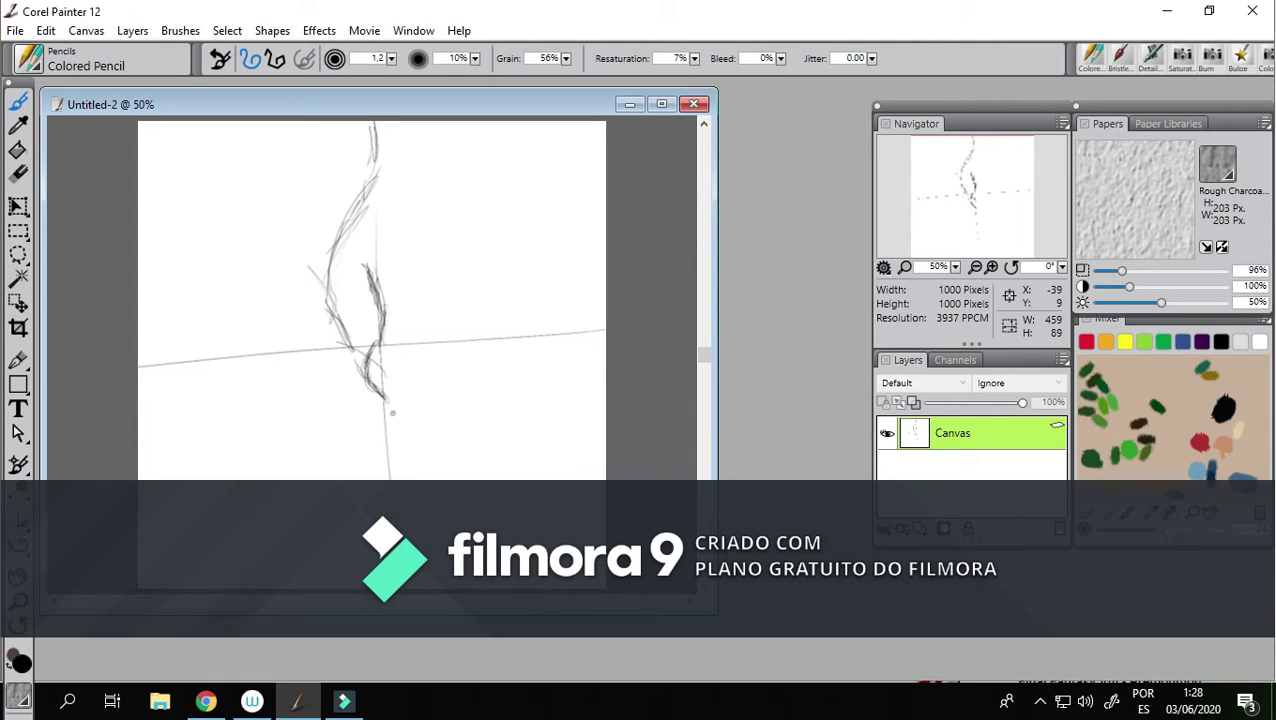
Step: Sketch the lower trunk below the crossing, with one line running straight down and a darker one slanting down to the right
drag(385, 422, 370, 508)
drag(386, 423, 381, 480)
click(362, 450)
click(380, 428)
click(404, 415)
drag(389, 464, 376, 510)
drag(379, 455, 357, 575)
click(452, 476)
drag(393, 429, 438, 488)
drag(370, 395, 430, 477)
drag(383, 421, 420, 468)
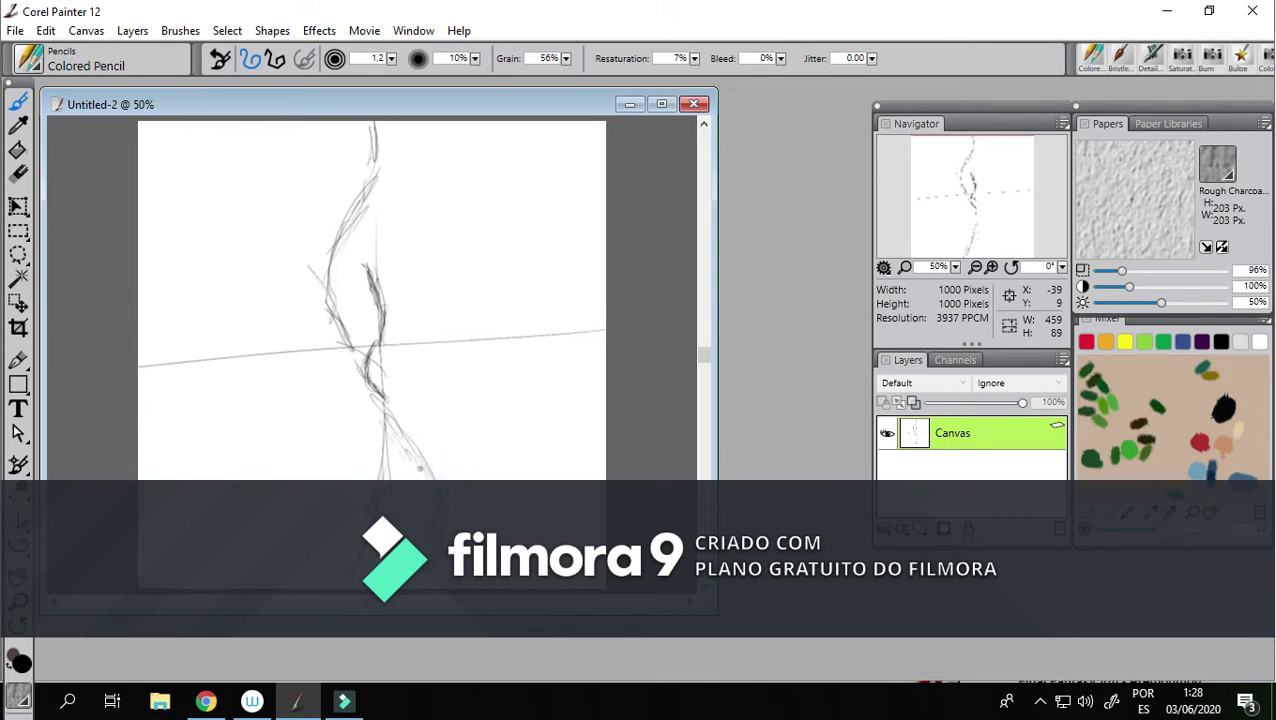
drag(398, 416, 424, 470)
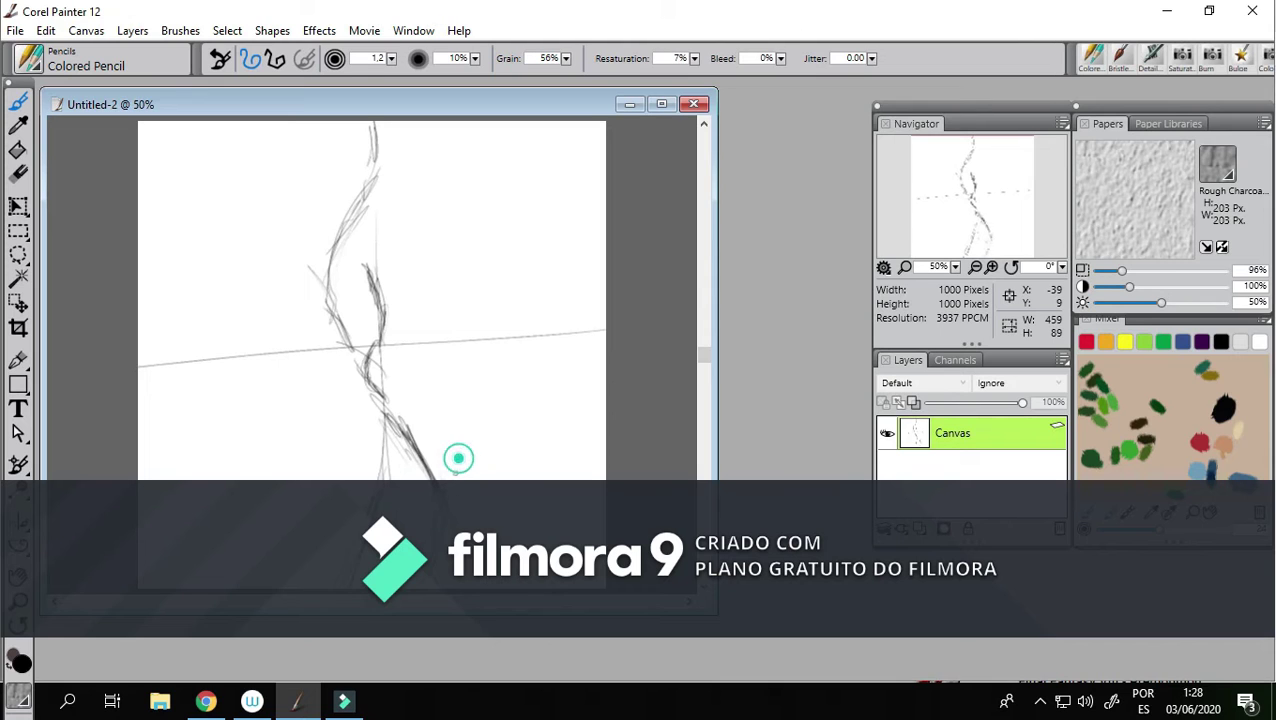
Step: Sketch the contour of the right-hand branch rising from the lower trunk toward the horizontal guide line
drag(446, 384, 452, 478)
drag(478, 366, 446, 452)
drag(486, 336, 450, 476)
click(443, 398)
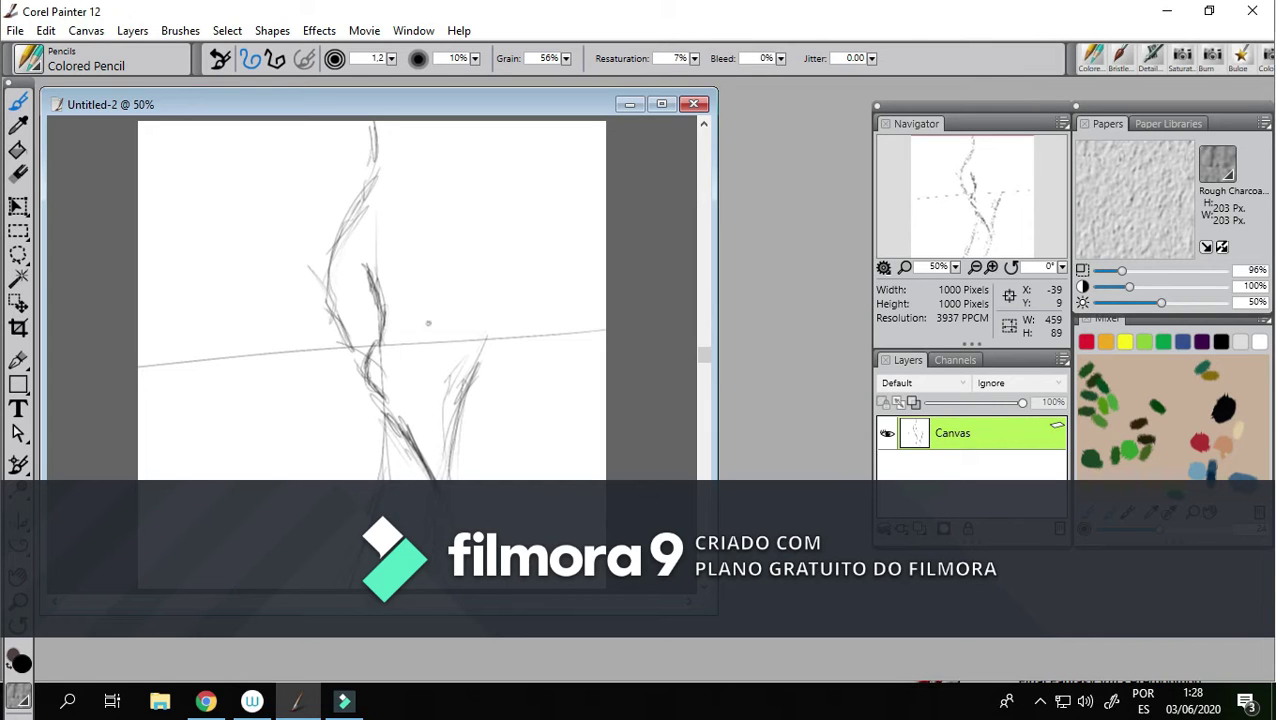
Step: Sketch a curved branch extending from the crossing up and to the right with several overlapping strokes
mouse_move(398, 305)
mouse_down()
mouse_move(456, 258)
mouse_move(466, 264)
mouse_move(402, 338)
mouse_up()
drag(444, 284, 365, 413)
drag(443, 281, 392, 352)
mouse_move(467, 259)
mouse_down()
mouse_move(407, 302)
mouse_move(470, 248)
mouse_move(406, 334)
mouse_move(466, 250)
mouse_move(382, 338)
mouse_up()
drag(427, 285, 378, 341)
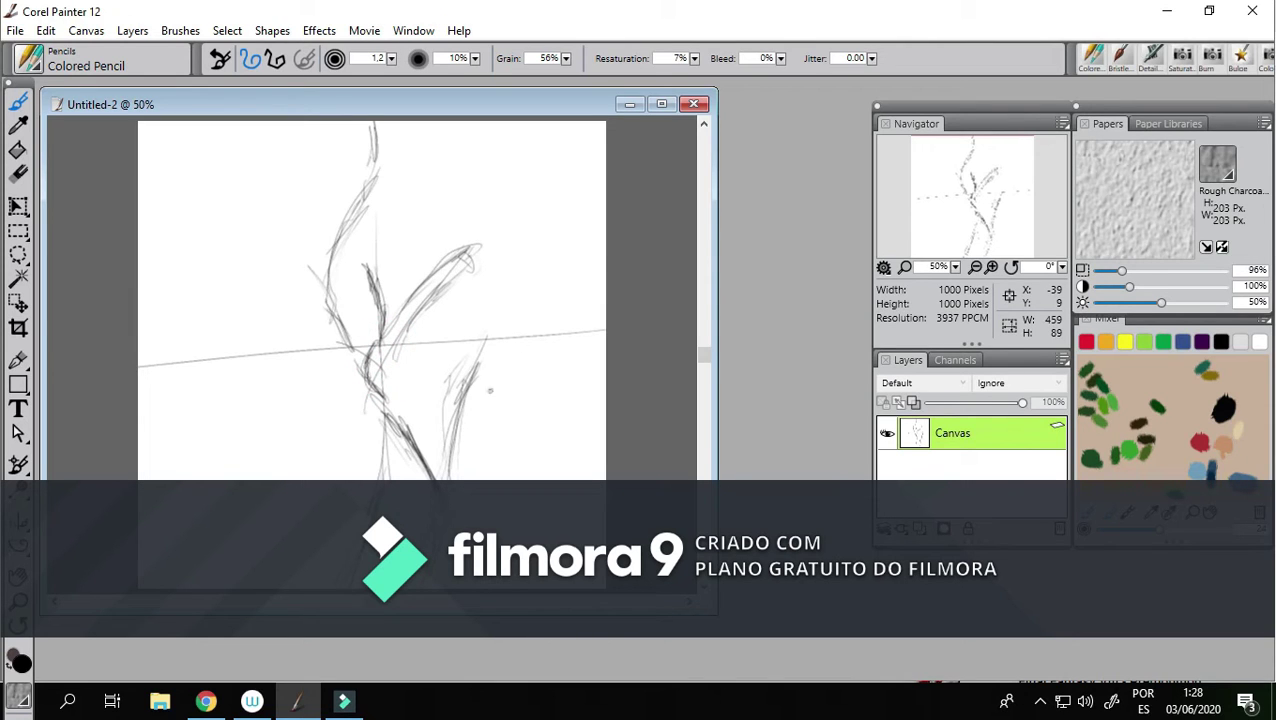
Step: Extend the right branch upward, hatch the area beside the branch tips, and add a crosshatched patch above them
mouse_move(480, 365)
mouse_down()
mouse_move(519, 253)
mouse_move(494, 298)
mouse_move(532, 255)
mouse_move(501, 281)
mouse_move(494, 269)
mouse_move(531, 290)
mouse_up()
mouse_move(507, 238)
mouse_down()
mouse_move(512, 291)
mouse_move(495, 303)
mouse_up()
drag(486, 246, 518, 310)
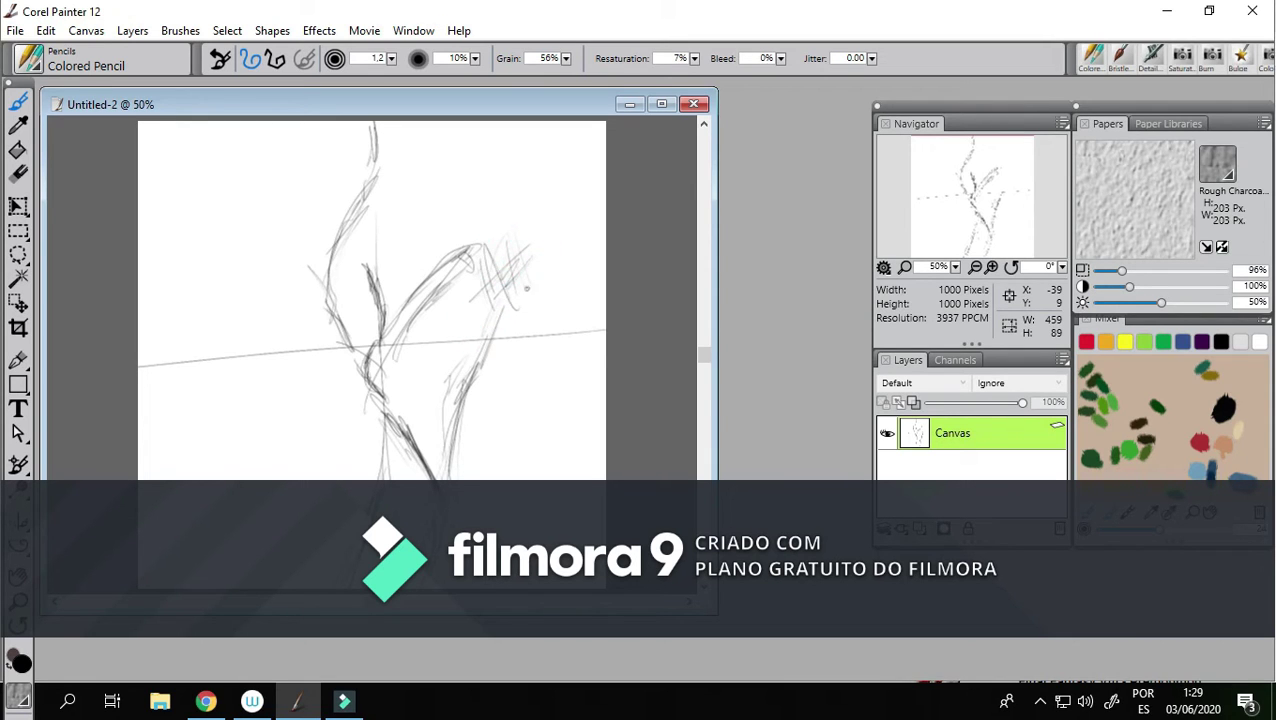
mouse_move(530, 186)
mouse_down()
mouse_move(484, 211)
mouse_move(497, 153)
mouse_move(446, 172)
mouse_move(451, 140)
mouse_move(481, 133)
mouse_move(531, 164)
mouse_move(494, 187)
mouse_move(481, 218)
mouse_move(467, 170)
mouse_move(498, 181)
mouse_move(503, 148)
mouse_move(532, 152)
mouse_move(531, 188)
mouse_up()
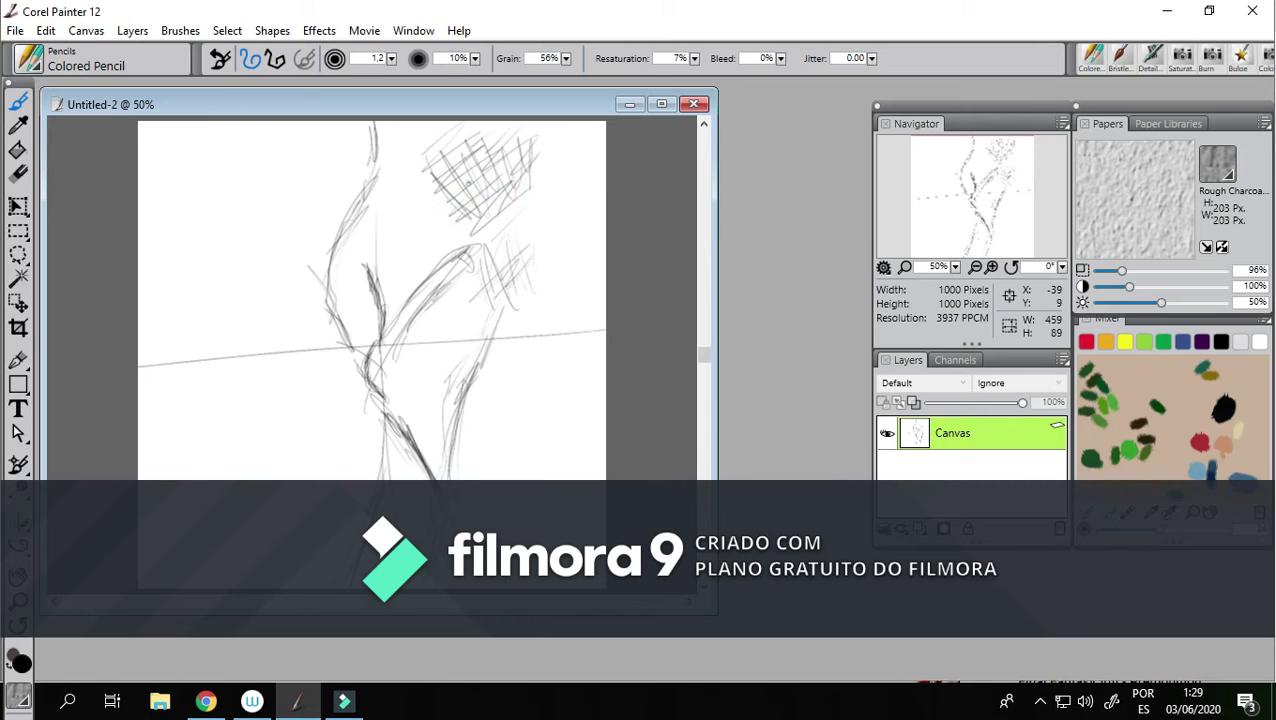
Step: Sketch a column of small leaf shapes down the right edge of the canvas
mouse_move(587, 157)
mouse_down()
mouse_move(573, 169)
mouse_move(596, 165)
mouse_move(577, 174)
mouse_move(597, 153)
mouse_up()
mouse_move(603, 202)
mouse_down()
mouse_move(578, 192)
mouse_move(598, 245)
mouse_move(590, 282)
mouse_move(605, 290)
mouse_move(586, 279)
mouse_move(610, 251)
mouse_move(594, 223)
mouse_up()
mouse_move(575, 276)
mouse_down()
mouse_move(606, 304)
mouse_move(591, 325)
mouse_move(574, 319)
mouse_move(601, 335)
mouse_up()
drag(581, 394, 602, 415)
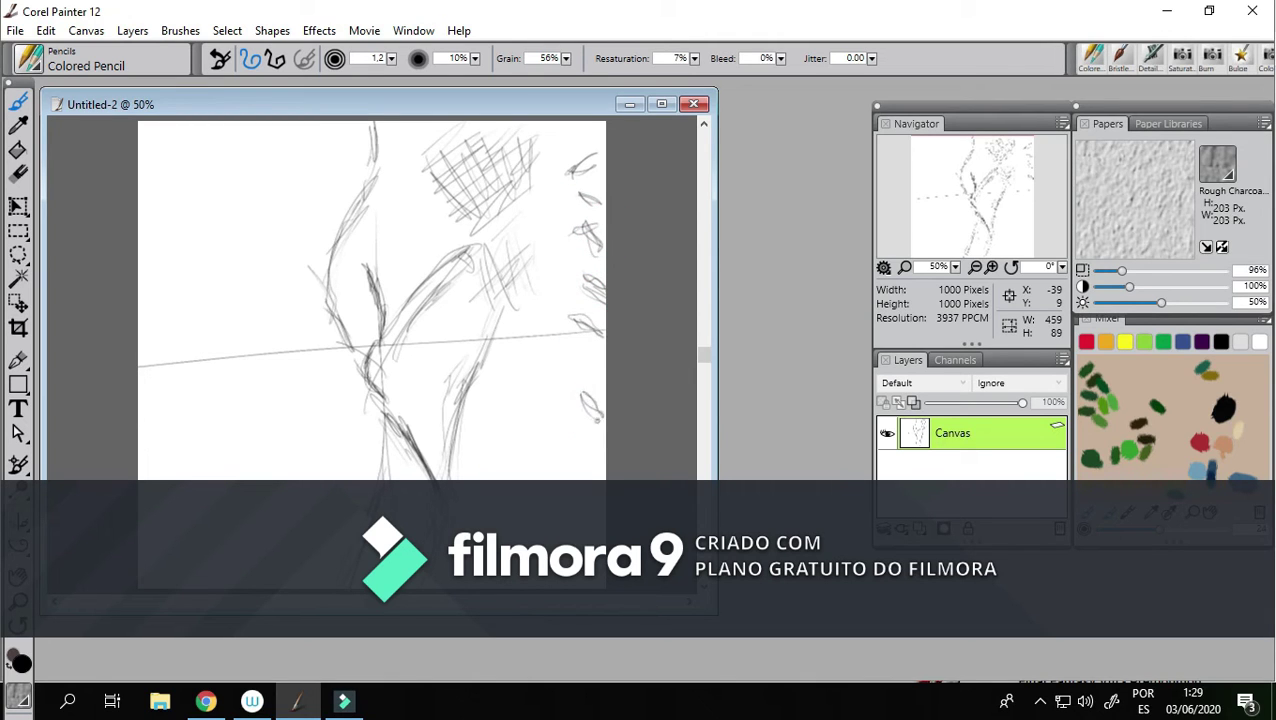
drag(584, 457, 605, 465)
drag(576, 456, 558, 416)
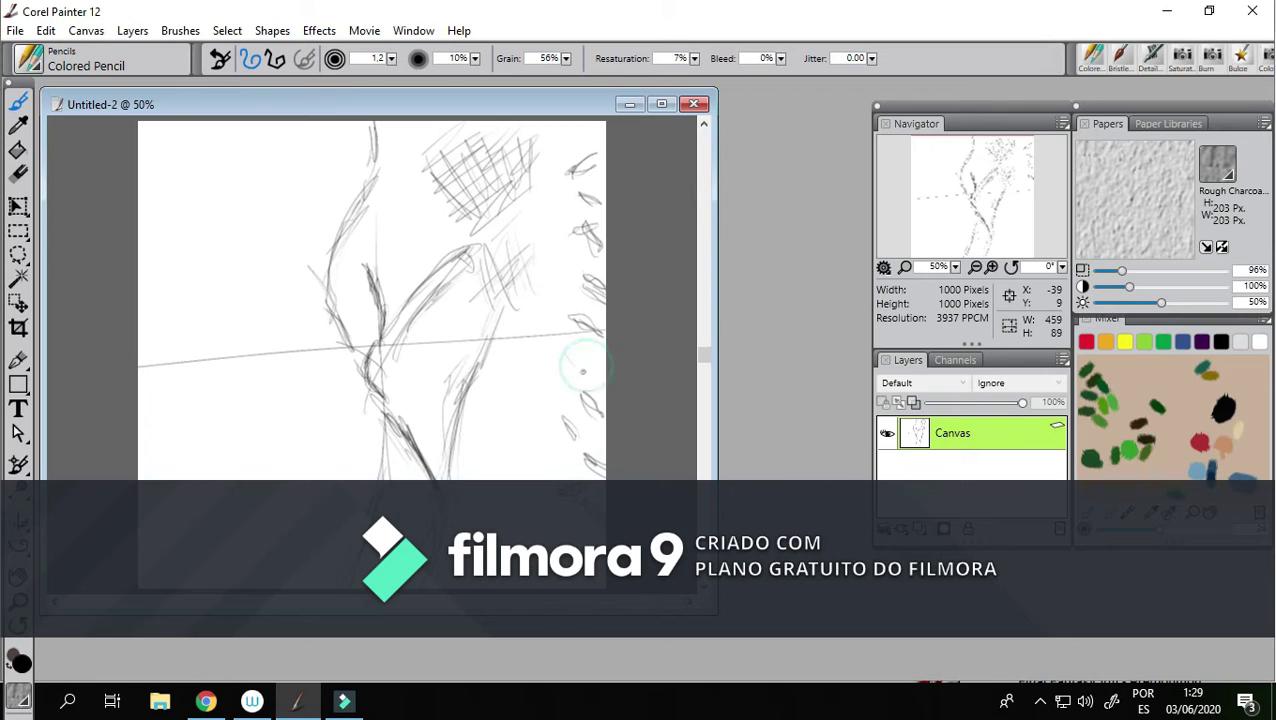
Step: Fill out the leaf column along the canvas's right edge with additional small leaves between and beside the existing ones
mouse_move(587, 297)
mouse_down()
mouse_move(557, 308)
mouse_move(583, 258)
mouse_move(560, 268)
mouse_move(581, 252)
mouse_move(552, 185)
mouse_up()
drag(603, 228, 592, 217)
mouse_move(594, 170)
mouse_down()
mouse_move(598, 130)
mouse_move(590, 152)
mouse_up()
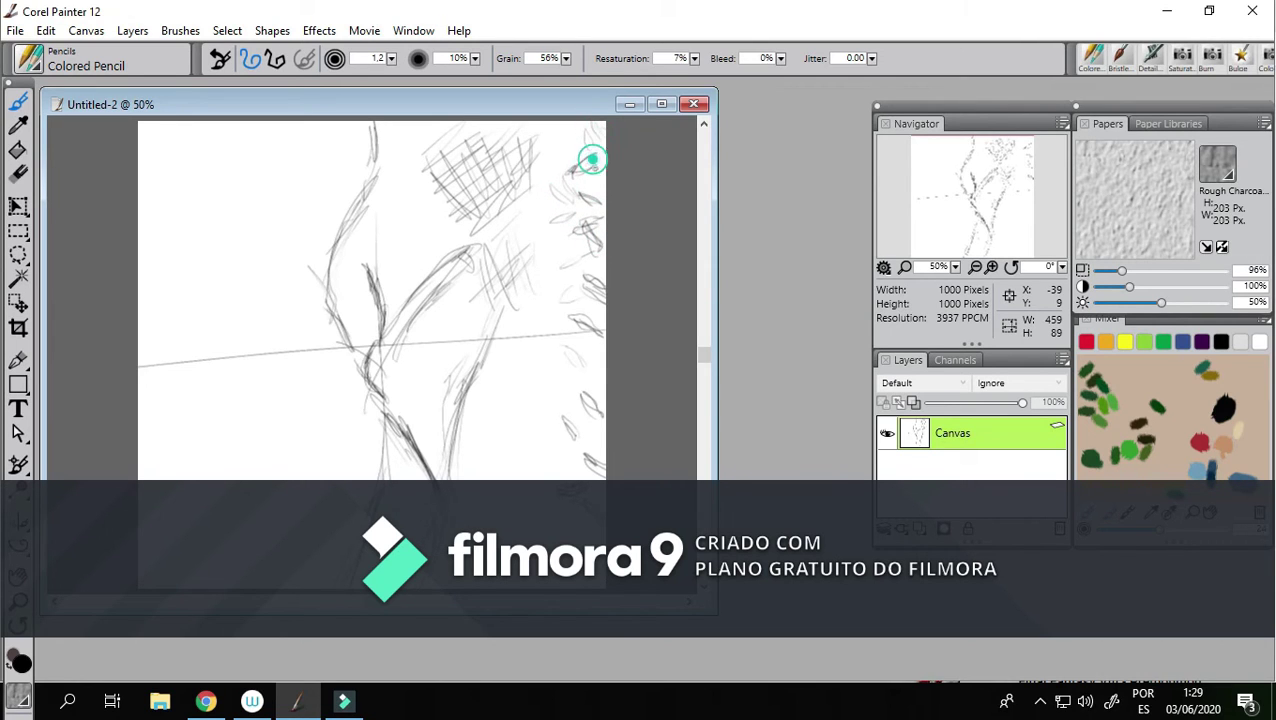
drag(576, 262, 580, 255)
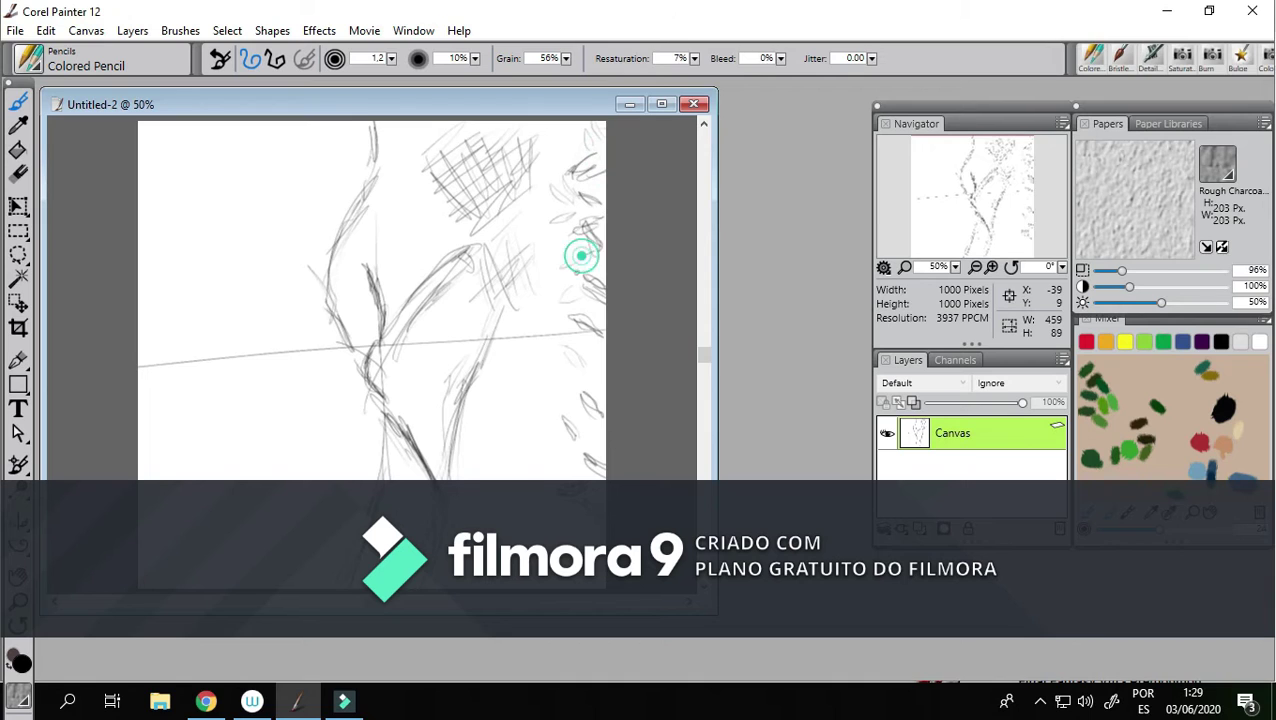
drag(589, 364, 598, 381)
click(598, 347)
click(580, 456)
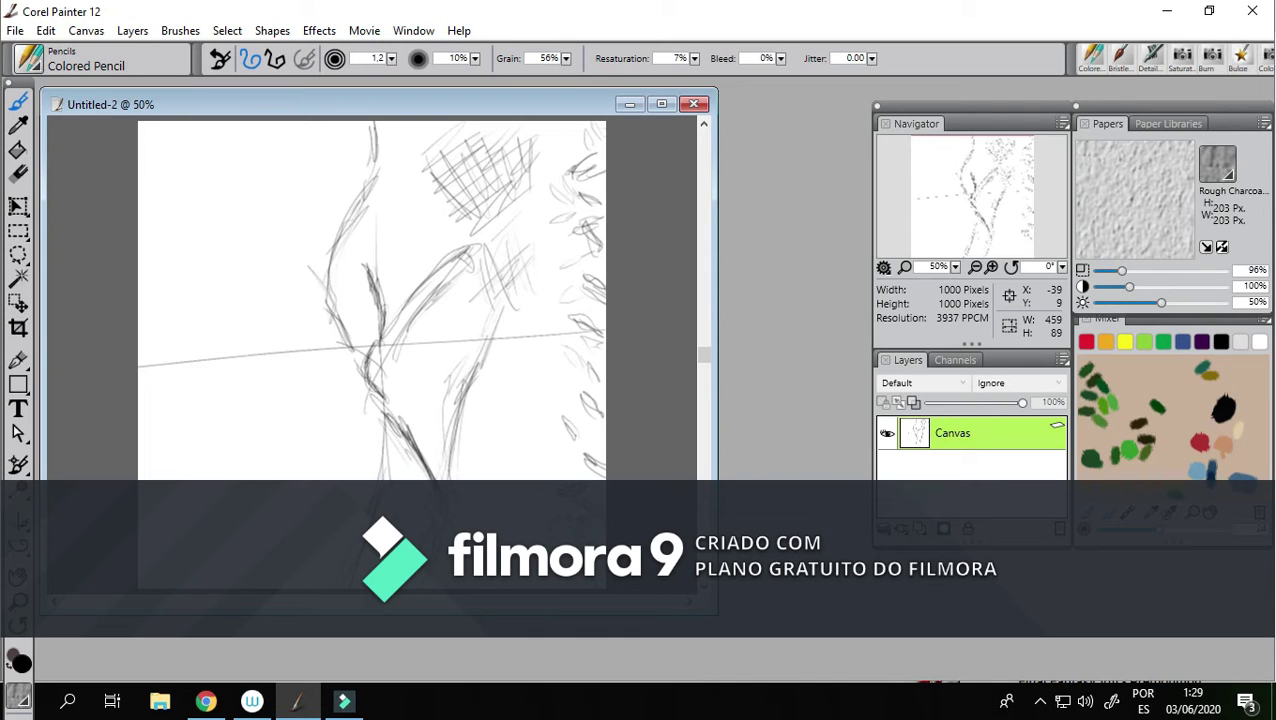
click(584, 450)
click(567, 462)
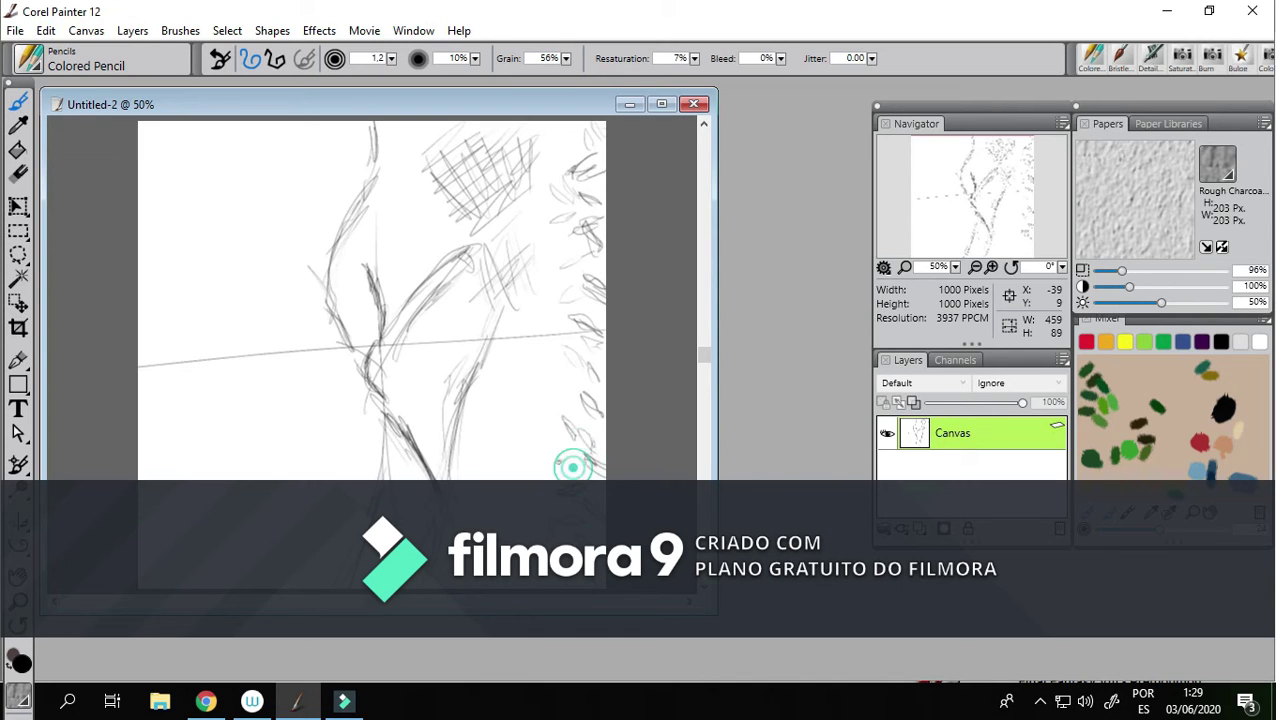
click(579, 408)
click(567, 385)
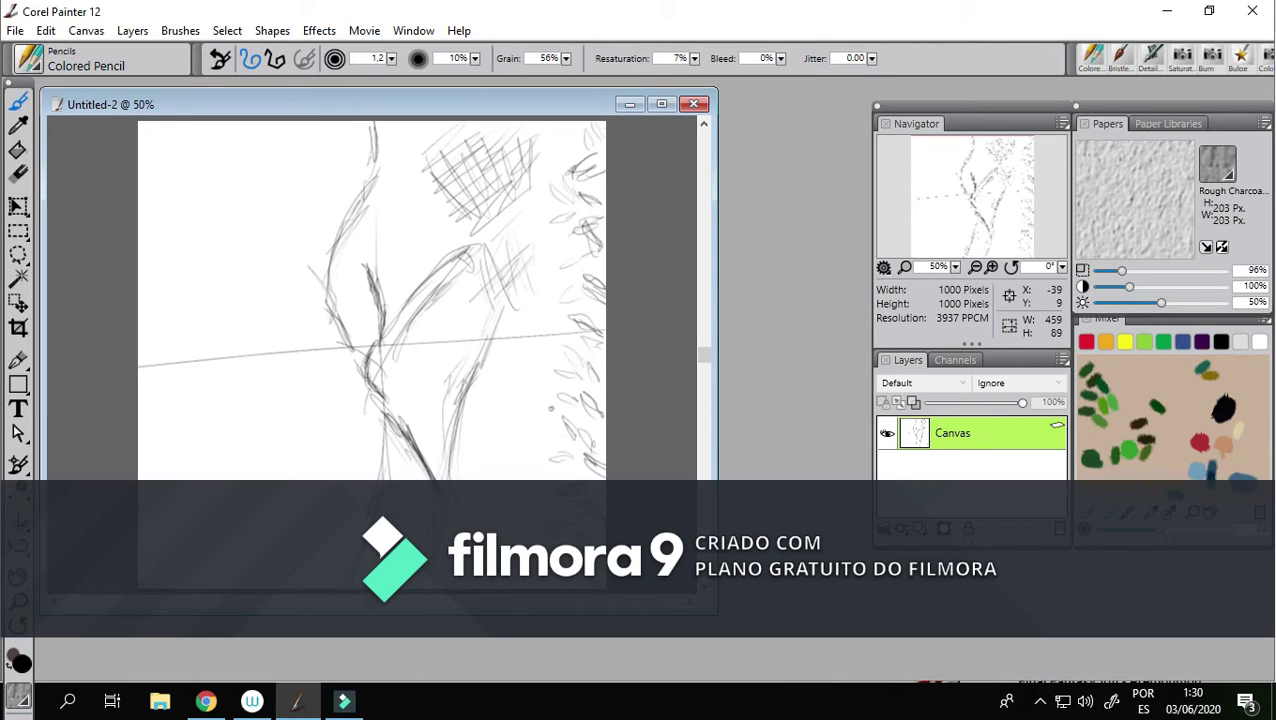
drag(585, 114, 578, 115)
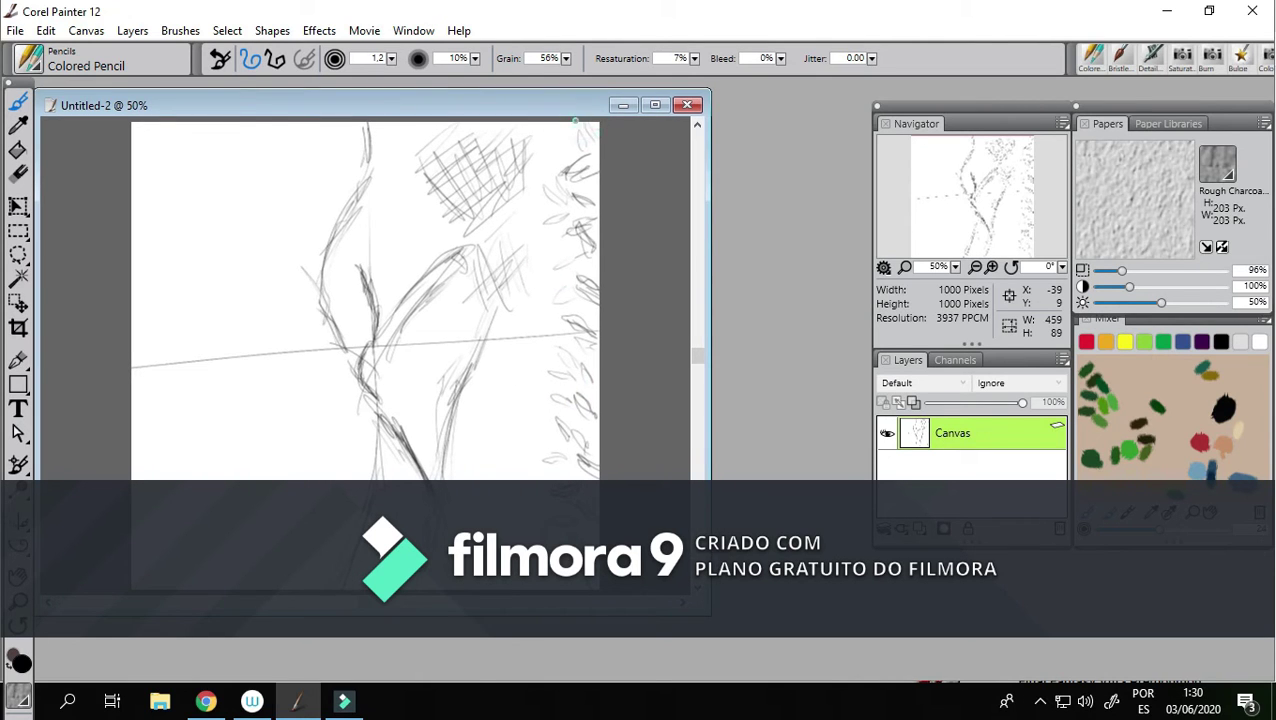
click(584, 313)
click(561, 404)
Step: Sketch a small figure's head left of the tree, with guide marks for the eyes and nose inside a rounded outline
drag(288, 350, 250, 358)
click(259, 353)
mouse_move(257, 366)
mouse_down()
mouse_move(243, 383)
mouse_move(263, 383)
mouse_move(227, 389)
mouse_move(278, 385)
mouse_up()
click(279, 379)
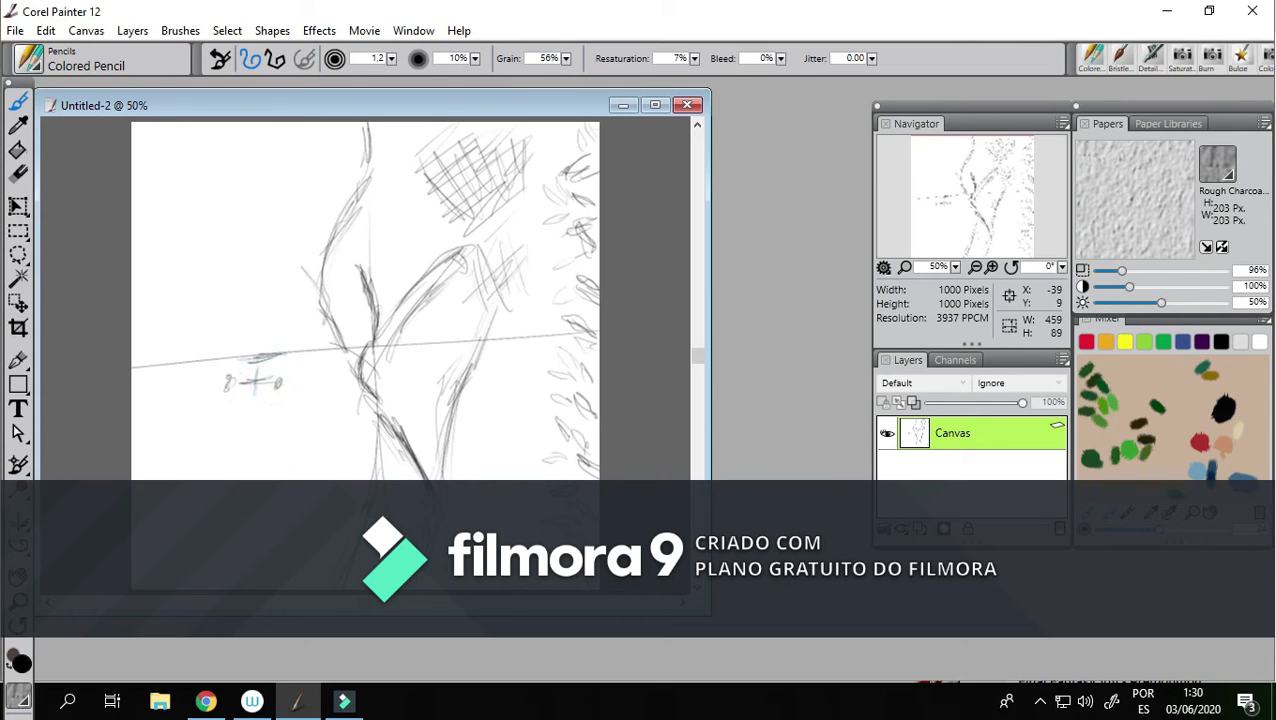
mouse_move(236, 352)
mouse_down()
mouse_move(228, 360)
mouse_move(256, 405)
mouse_up()
mouse_move(219, 407)
mouse_down()
mouse_move(265, 408)
mouse_move(292, 368)
mouse_move(298, 387)
mouse_up()
click(236, 401)
Step: Sketch a body line descending below the figure's head and a horizontal stroke extending from it to the left
drag(247, 465, 250, 421)
click(244, 457)
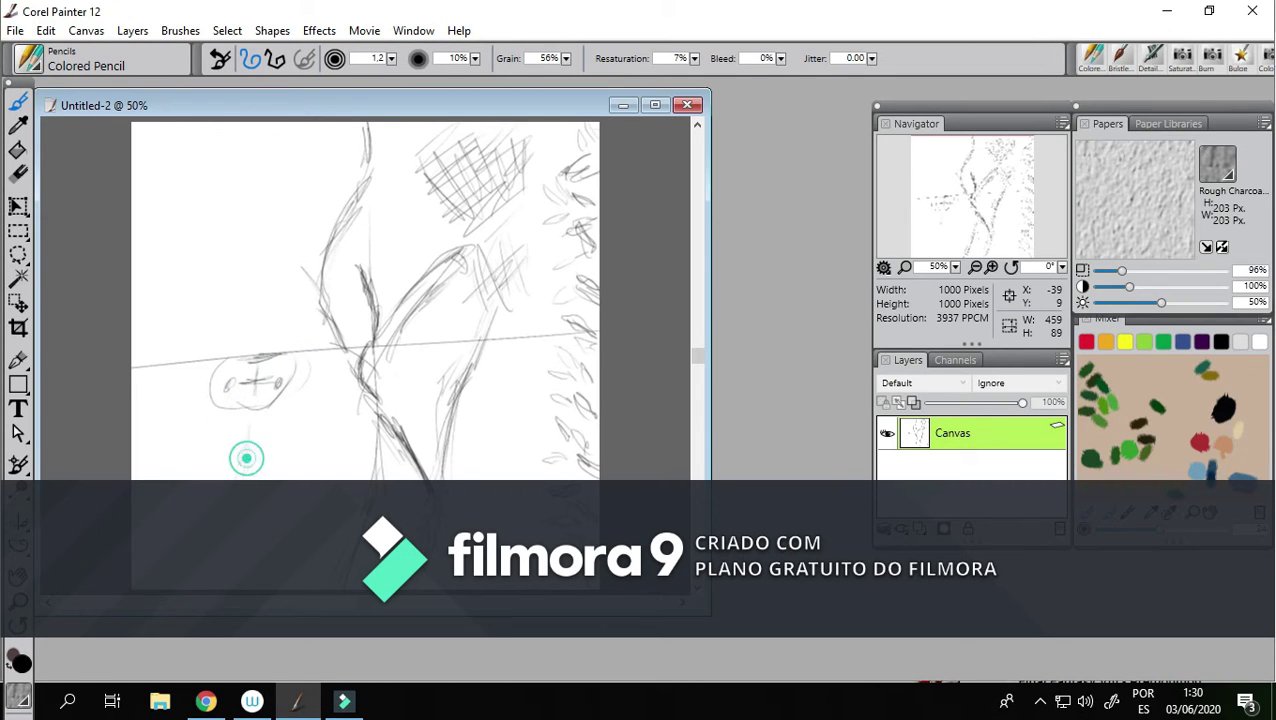
mouse_move(254, 426)
mouse_down()
mouse_move(237, 478)
mouse_move(233, 445)
mouse_move(246, 446)
mouse_move(209, 435)
mouse_up()
click(246, 445)
click(214, 441)
mouse_move(162, 435)
mouse_down()
mouse_move(207, 435)
mouse_move(193, 436)
mouse_up()
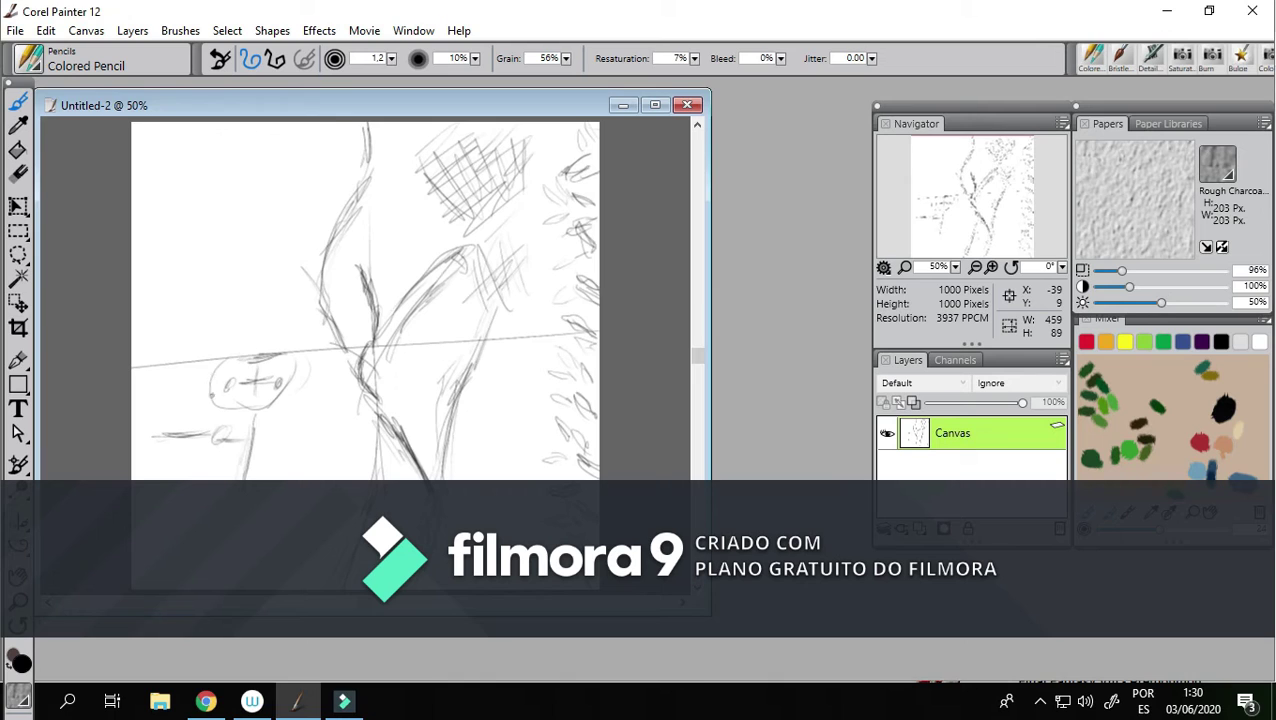
Step: Reinforce the figure's head outline and add curved strokes over the top of the head
click(305, 369)
drag(260, 355, 207, 371)
drag(248, 354, 295, 368)
click(215, 405)
mouse_move(217, 376)
mouse_down()
mouse_move(215, 423)
mouse_move(227, 352)
mouse_move(315, 326)
mouse_up()
click(226, 367)
drag(270, 334, 305, 334)
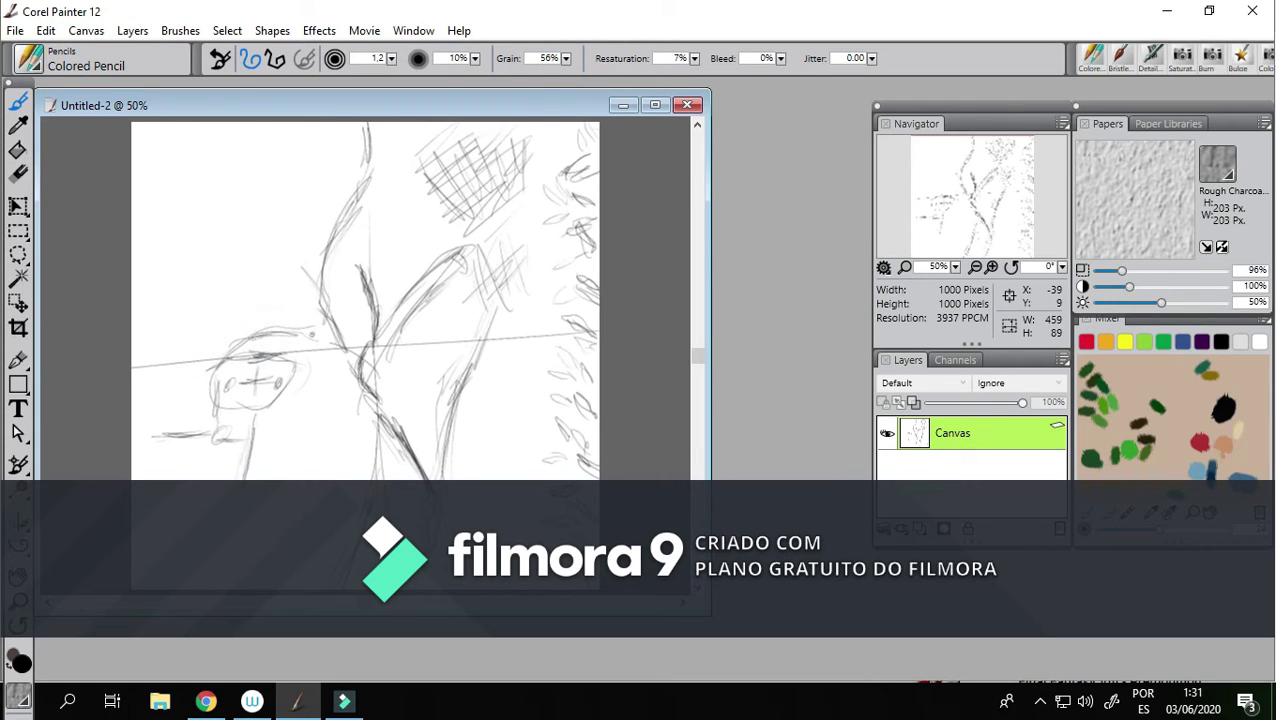
Step: Sketch the figure's eyes, nose and mouth and add strokes along the right side of the face
mouse_move(295, 398)
mouse_down()
mouse_move(286, 364)
mouse_move(301, 374)
mouse_move(267, 404)
mouse_move(293, 402)
mouse_up()
mouse_move(222, 375)
mouse_down()
mouse_move(283, 383)
mouse_move(238, 380)
mouse_up()
click(238, 385)
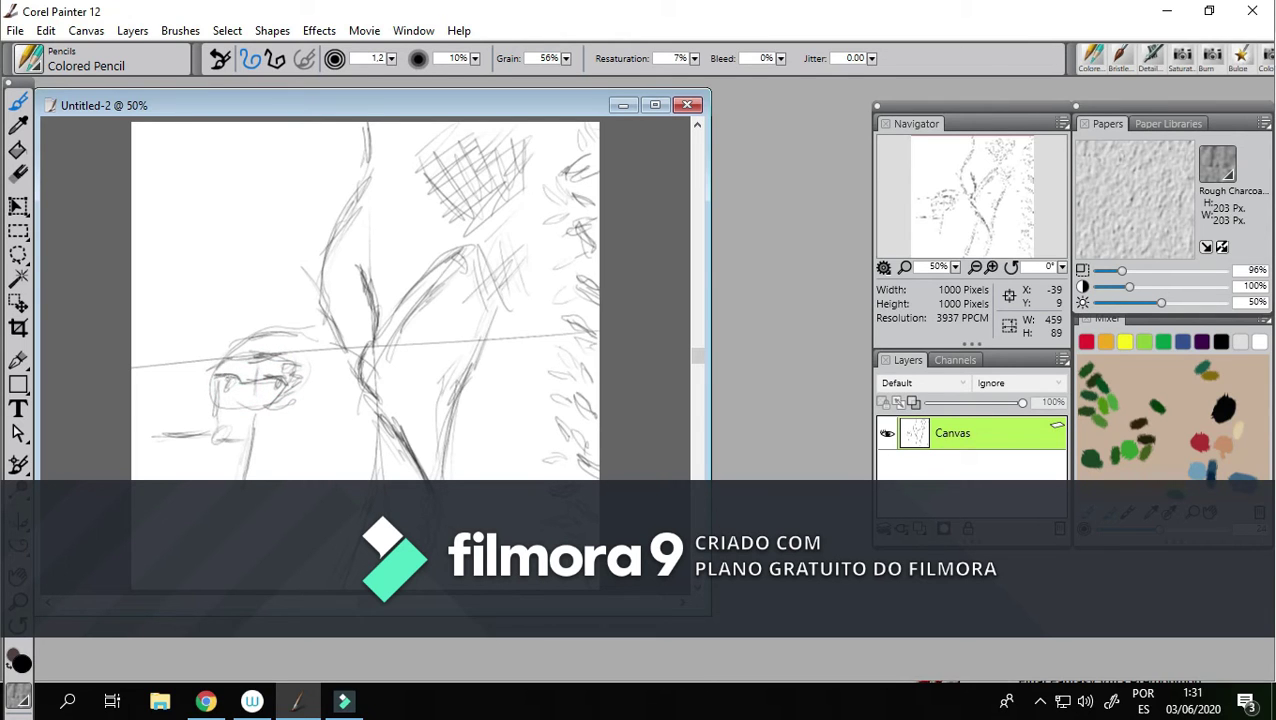
click(225, 389)
drag(213, 378, 273, 396)
mouse_move(265, 386)
mouse_down()
mouse_move(281, 379)
mouse_move(272, 392)
mouse_move(226, 379)
mouse_move(220, 388)
mouse_move(274, 392)
mouse_move(242, 398)
mouse_up()
click(242, 393)
Step: Sketch the figure's body with contour strokes below the head and down its right side, and touch up the face
mouse_move(230, 402)
mouse_down()
mouse_move(281, 422)
mouse_move(298, 410)
mouse_move(307, 460)
mouse_up()
drag(299, 402, 294, 460)
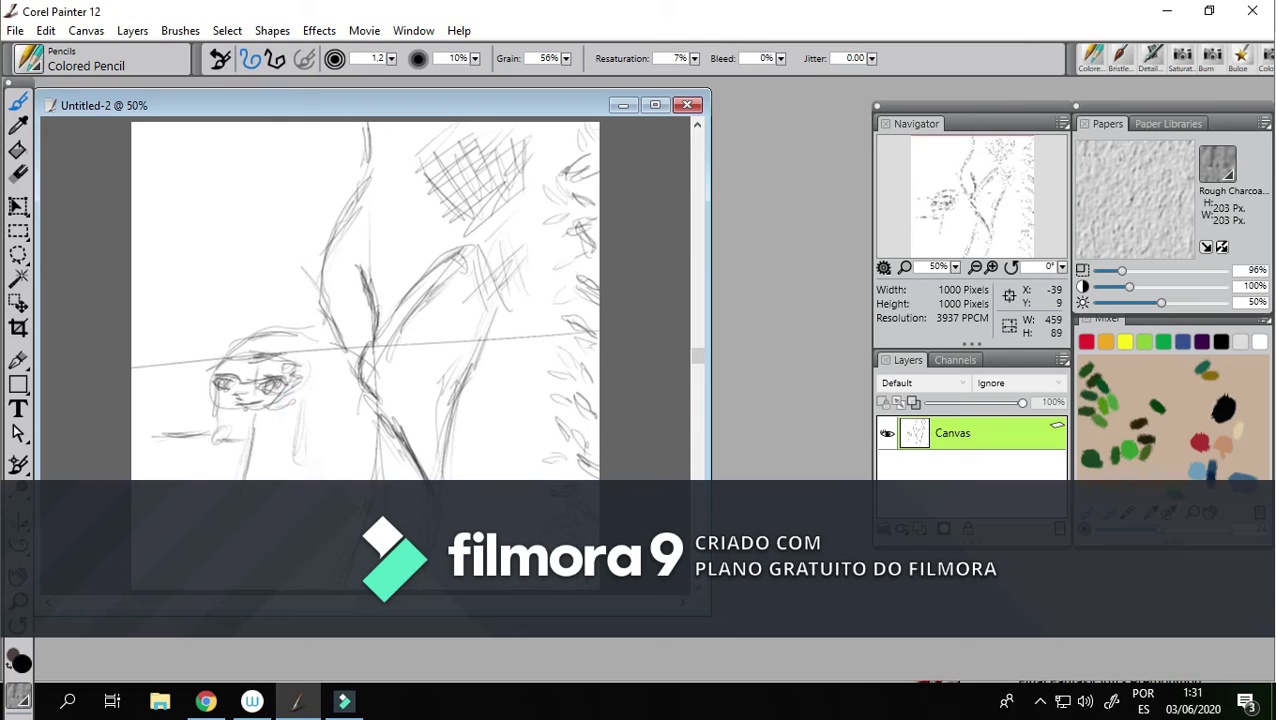
click(224, 446)
drag(217, 451, 214, 480)
click(255, 470)
click(217, 457)
click(216, 488)
mouse_move(226, 470)
mouse_down()
mouse_move(236, 444)
mouse_move(270, 456)
mouse_move(252, 440)
mouse_move(260, 432)
mouse_up()
click(233, 455)
click(247, 403)
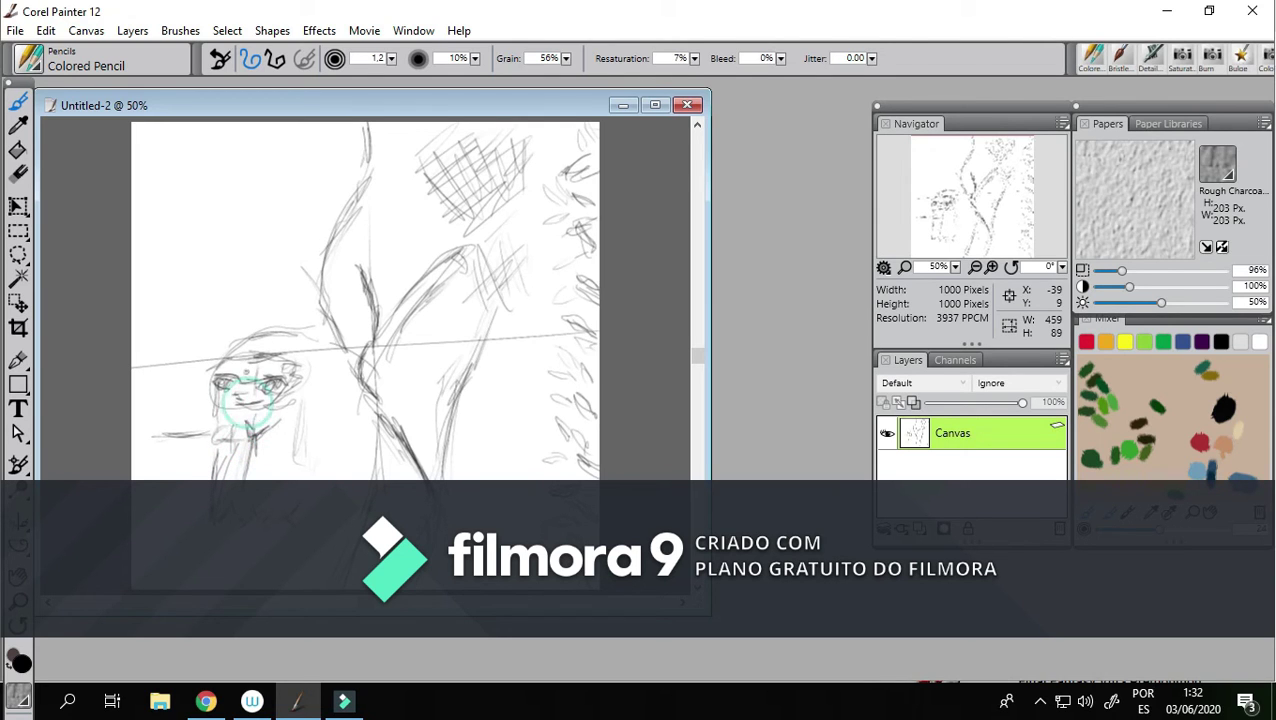
Step: Sketch the figure's neck and shoulder strokes below the face and build up the outstretched arm with a rough hand at its end
click(252, 430)
click(236, 409)
drag(216, 425, 241, 404)
click(224, 418)
drag(216, 421, 164, 439)
click(224, 436)
click(218, 447)
mouse_move(224, 441)
mouse_down()
mouse_move(218, 477)
mouse_move(157, 447)
mouse_move(176, 426)
mouse_move(136, 433)
mouse_move(157, 441)
mouse_move(140, 443)
mouse_up()
click(166, 428)
click(162, 432)
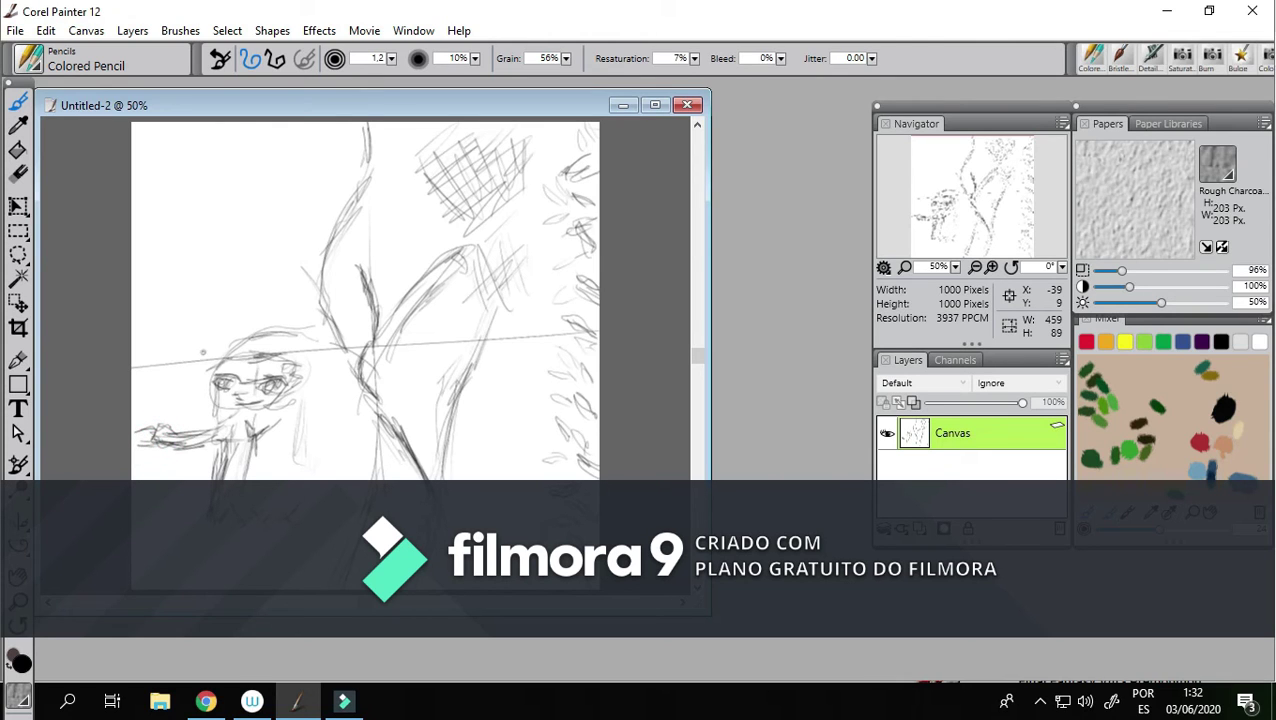
Step: Draw curved strokes over the top of the figure's head and down its left side to shape the hair
mouse_move(232, 420)
mouse_down()
mouse_move(182, 418)
mouse_move(207, 352)
mouse_up()
click(217, 344)
click(238, 357)
mouse_move(239, 358)
mouse_down()
mouse_move(256, 359)
mouse_move(210, 361)
mouse_move(277, 323)
mouse_move(207, 357)
mouse_move(256, 325)
mouse_move(313, 357)
mouse_move(305, 349)
mouse_up()
click(245, 331)
drag(245, 339, 265, 329)
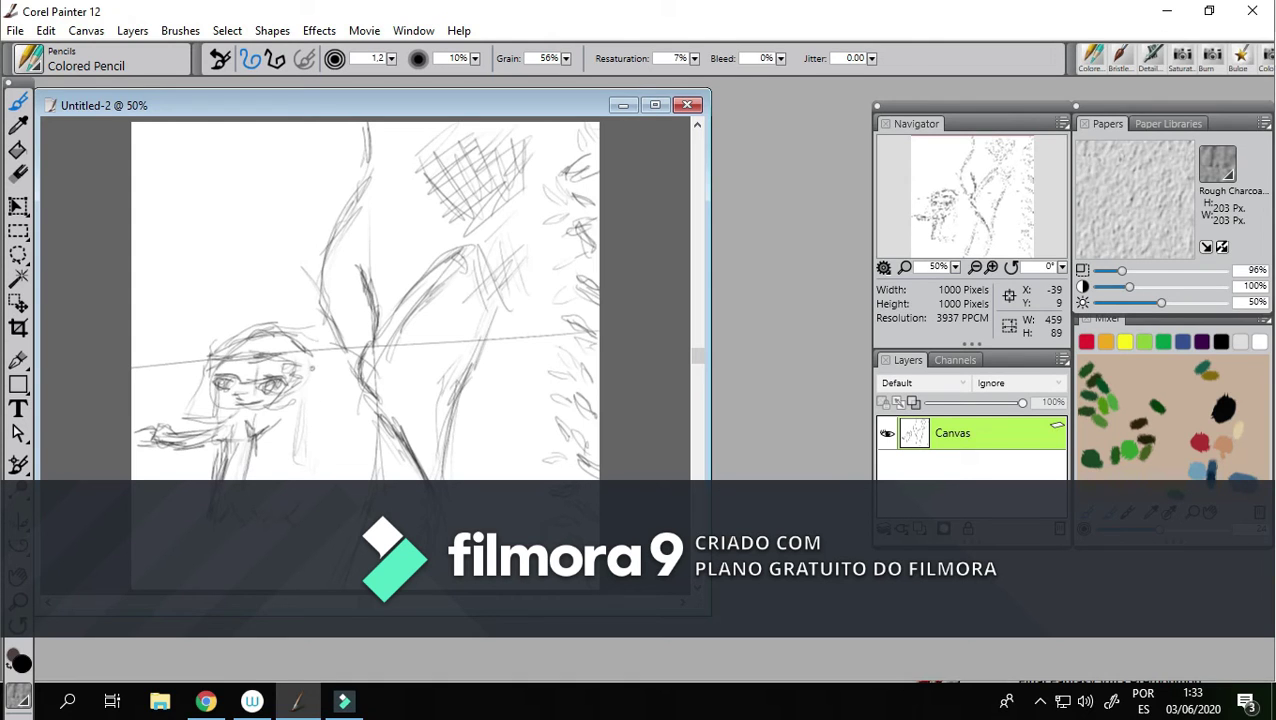
Step: Darken the figure's face outline, jaw and forehead line with heavier pencil strokes
mouse_move(298, 391)
mouse_down()
mouse_move(262, 420)
mouse_move(274, 386)
mouse_move(220, 390)
mouse_up()
drag(277, 371, 240, 361)
drag(244, 355, 216, 371)
mouse_move(237, 356)
mouse_down()
mouse_move(216, 376)
mouse_move(220, 404)
mouse_move(254, 409)
mouse_up()
click(202, 382)
mouse_move(208, 366)
mouse_down()
mouse_move(214, 398)
mouse_move(264, 409)
mouse_move(246, 408)
mouse_move(290, 399)
mouse_move(213, 388)
mouse_move(215, 402)
mouse_up()
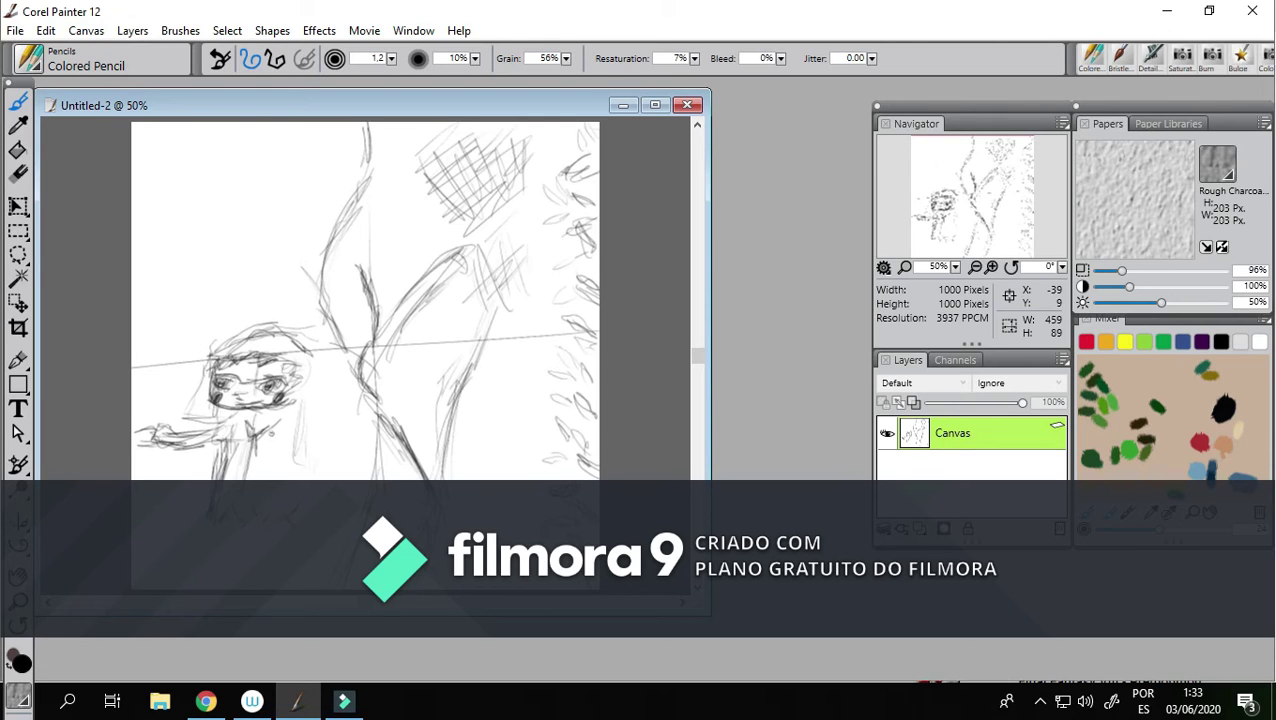
Step: Reinforce the left contour of the figure's torso and add a small detail at the middle of the body
mouse_move(237, 471)
mouse_down()
mouse_move(252, 450)
mouse_move(236, 462)
mouse_move(257, 465)
mouse_up()
drag(232, 454, 222, 477)
drag(236, 428, 224, 473)
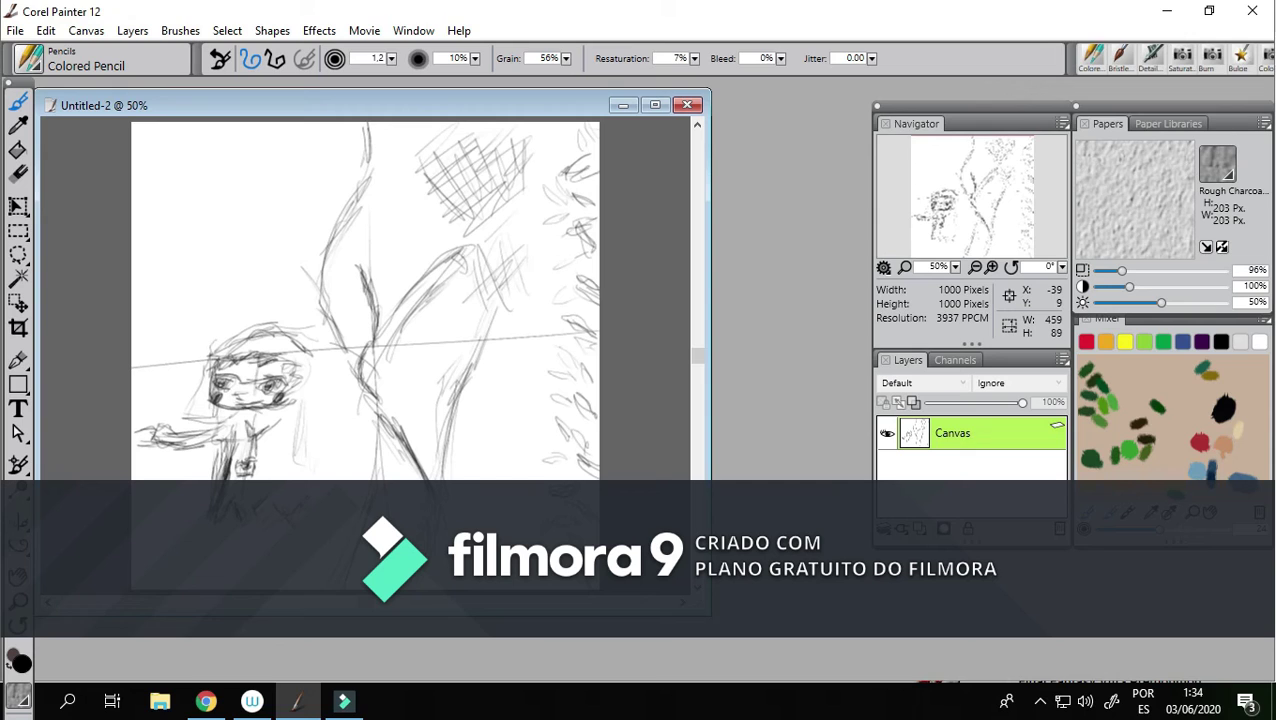
Step: Darken the right contour of the figure's body up to the shoulder and sketch the collar below the chin
drag(299, 453, 296, 490)
mouse_move(305, 430)
mouse_down()
mouse_move(298, 488)
mouse_move(302, 402)
mouse_move(260, 421)
mouse_up()
drag(277, 406, 259, 425)
mouse_move(271, 413)
mouse_down()
mouse_move(246, 430)
mouse_move(264, 422)
mouse_up()
drag(266, 418, 238, 432)
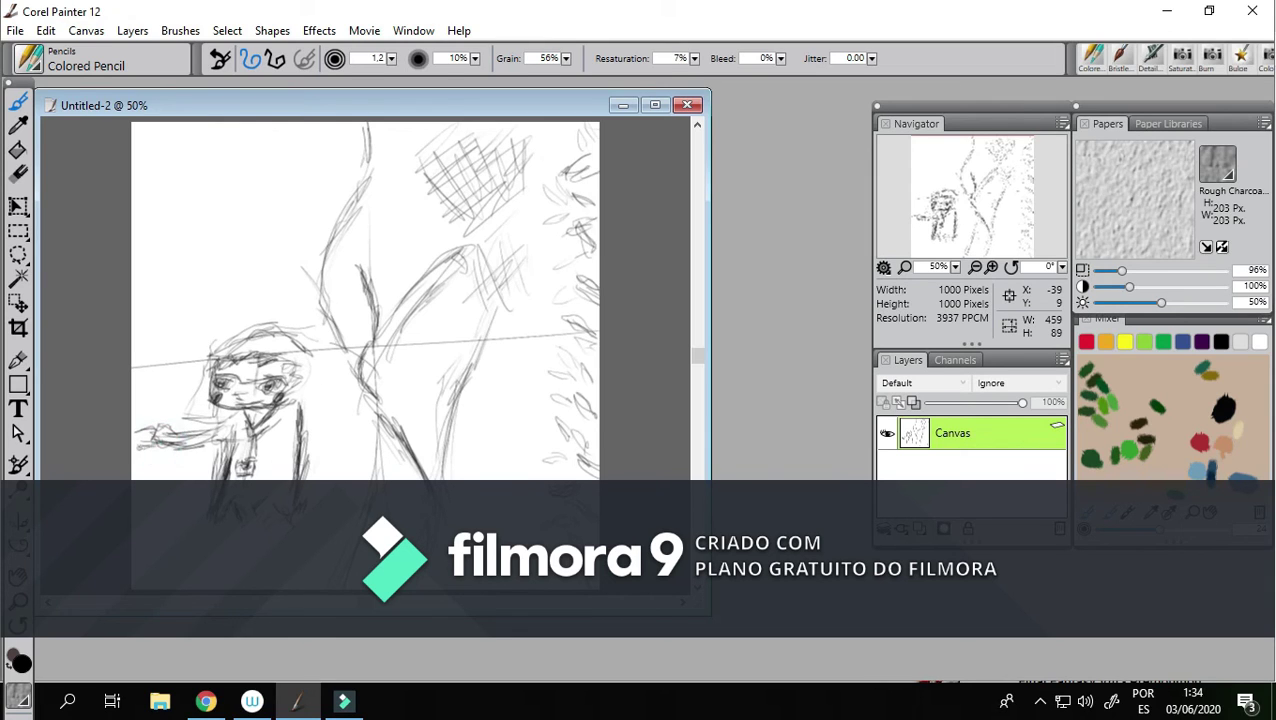
Step: Define the fingers and outline of the hand at the end of the figure's outstretched arm
click(157, 423)
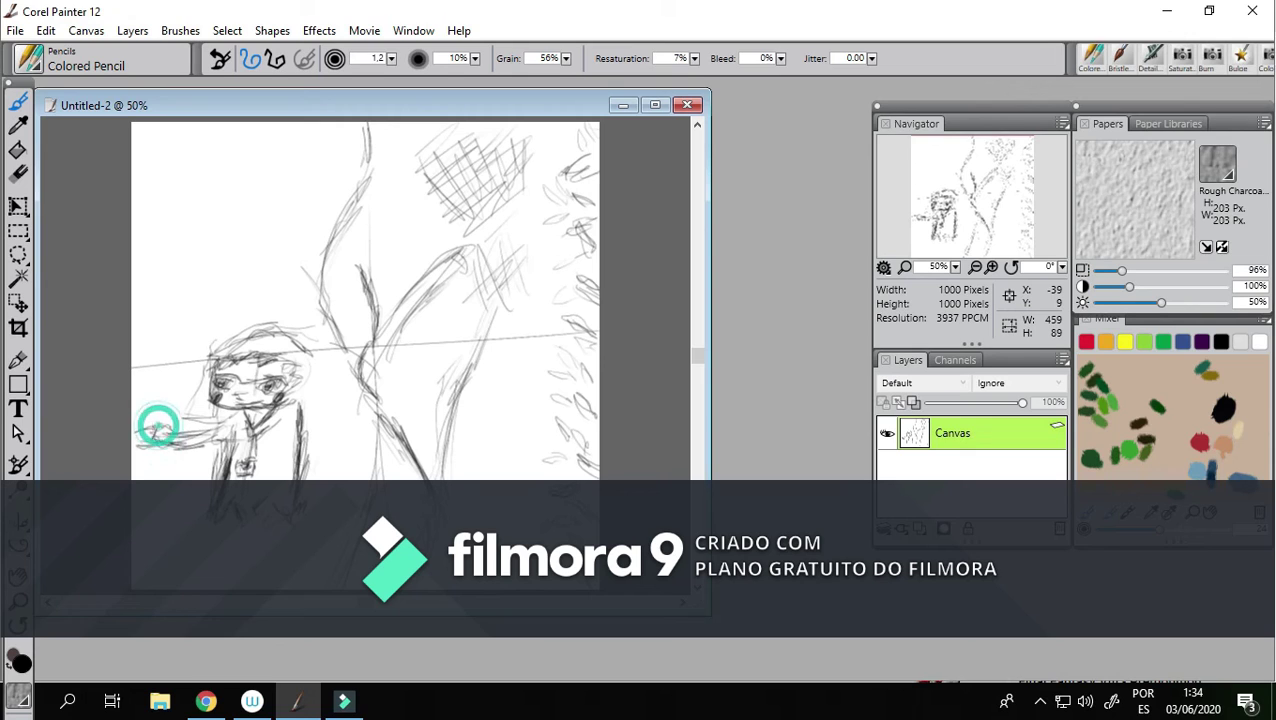
mouse_move(153, 423)
mouse_down()
mouse_move(134, 437)
mouse_move(149, 434)
mouse_move(148, 446)
mouse_up()
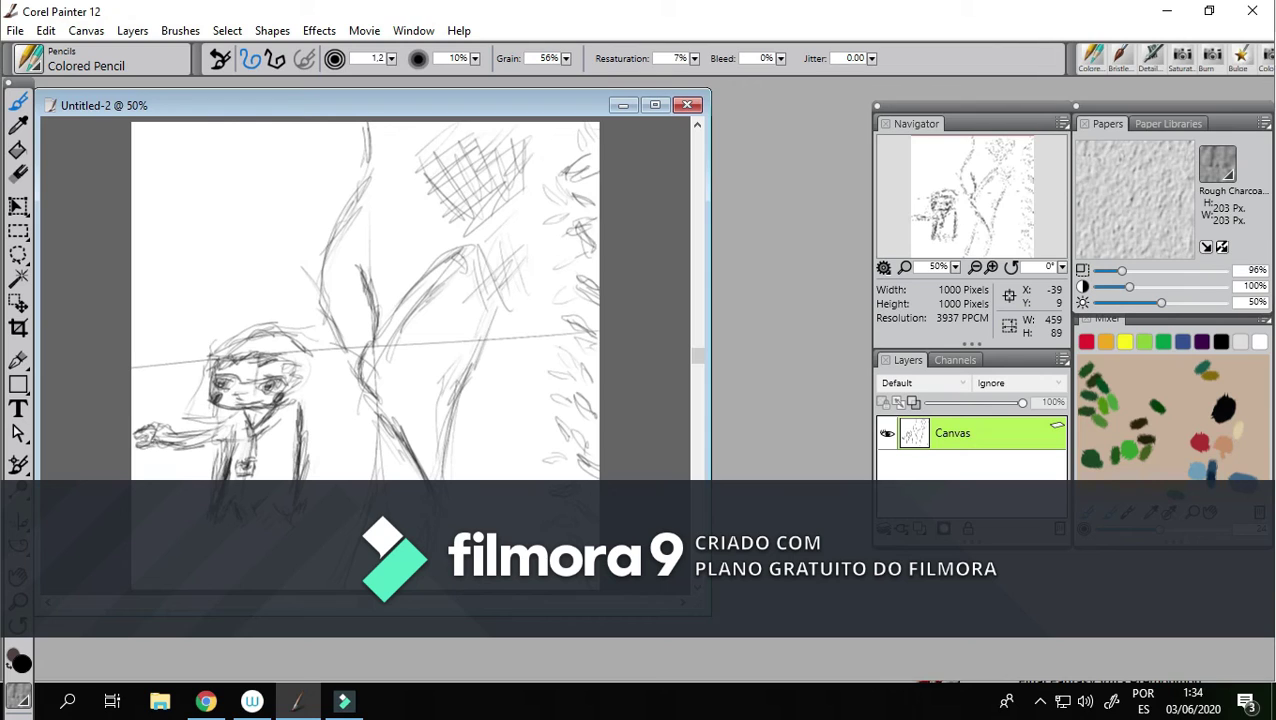
click(146, 428)
Step: Draw a diagonal line across the figure's chest that crosses the collar strokes
mouse_move(253, 437)
mouse_down()
mouse_move(255, 456)
mouse_move(243, 434)
mouse_up()
mouse_move(252, 436)
mouse_down()
mouse_move(298, 455)
mouse_move(218, 416)
mouse_up()
mouse_move(232, 425)
mouse_down()
mouse_move(301, 450)
mouse_move(220, 419)
mouse_move(305, 459)
mouse_move(276, 450)
mouse_up()
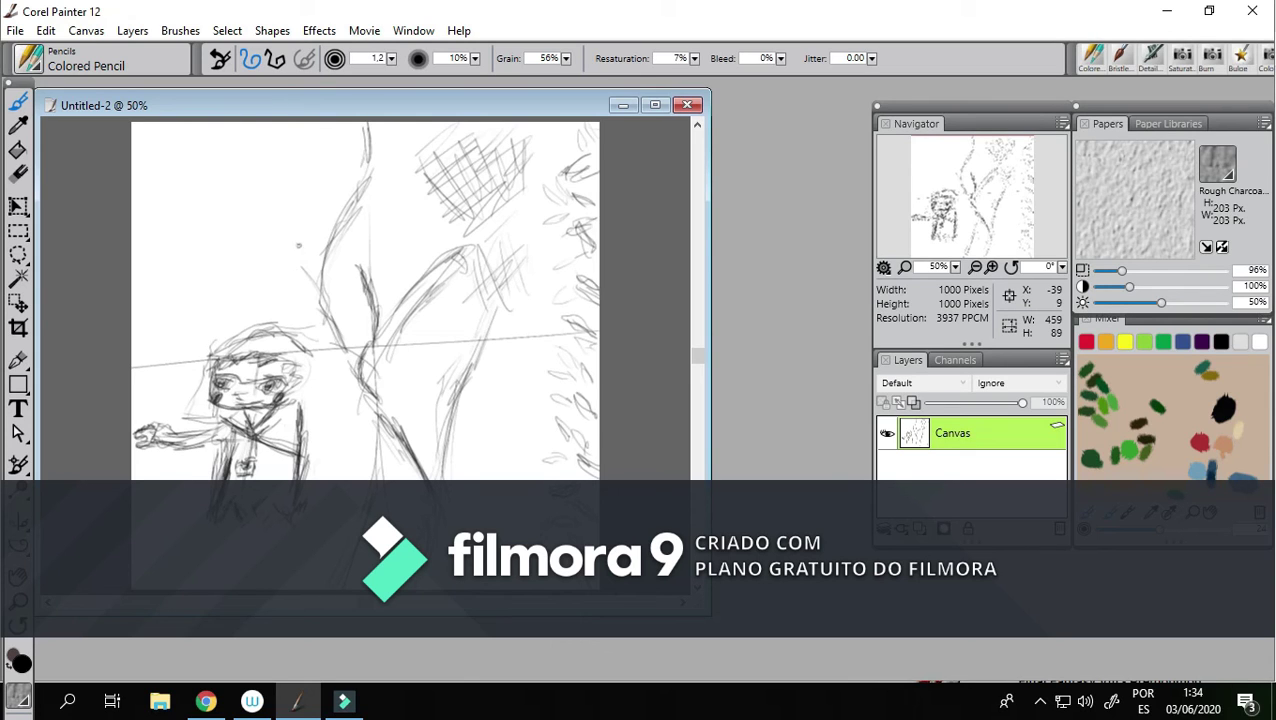
Step: Sketch a thick diagonal branch rising from the canvas's left edge to above the figure's head
mouse_move(133, 371)
mouse_down()
mouse_move(139, 362)
mouse_move(132, 390)
mouse_up()
drag(152, 340, 136, 376)
drag(170, 320, 146, 354)
drag(195, 317, 133, 387)
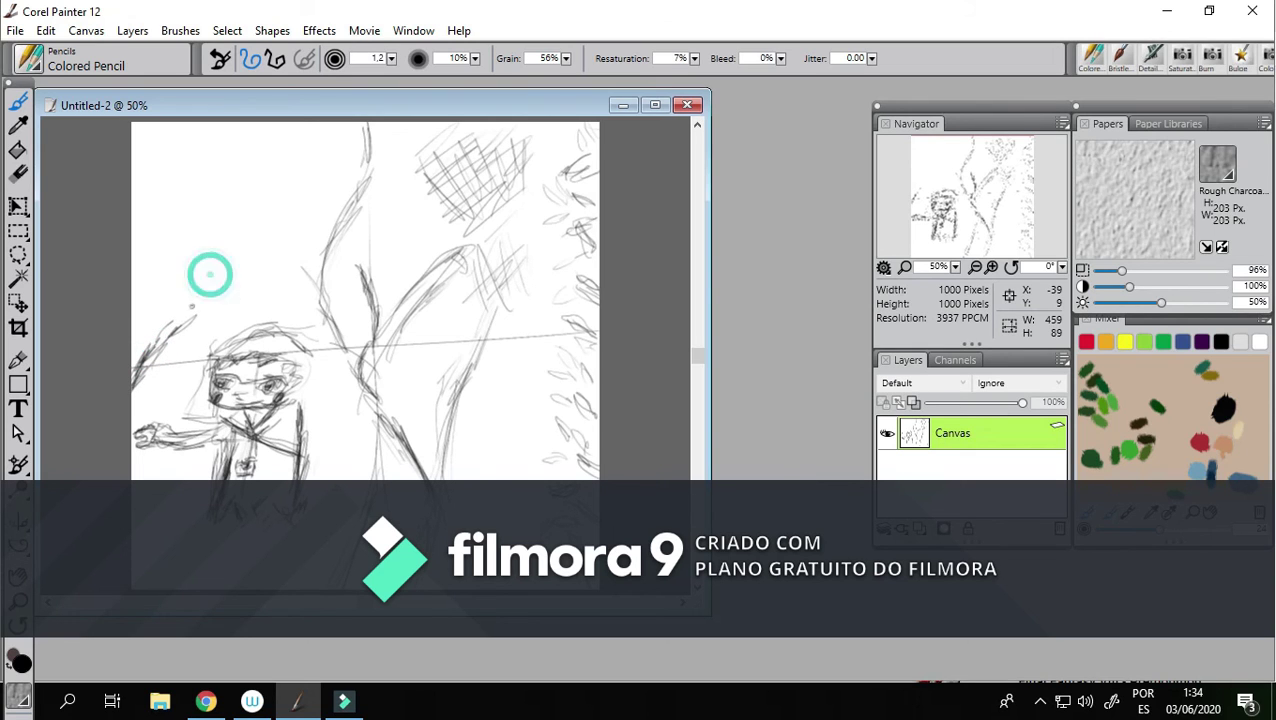
drag(219, 305, 152, 348)
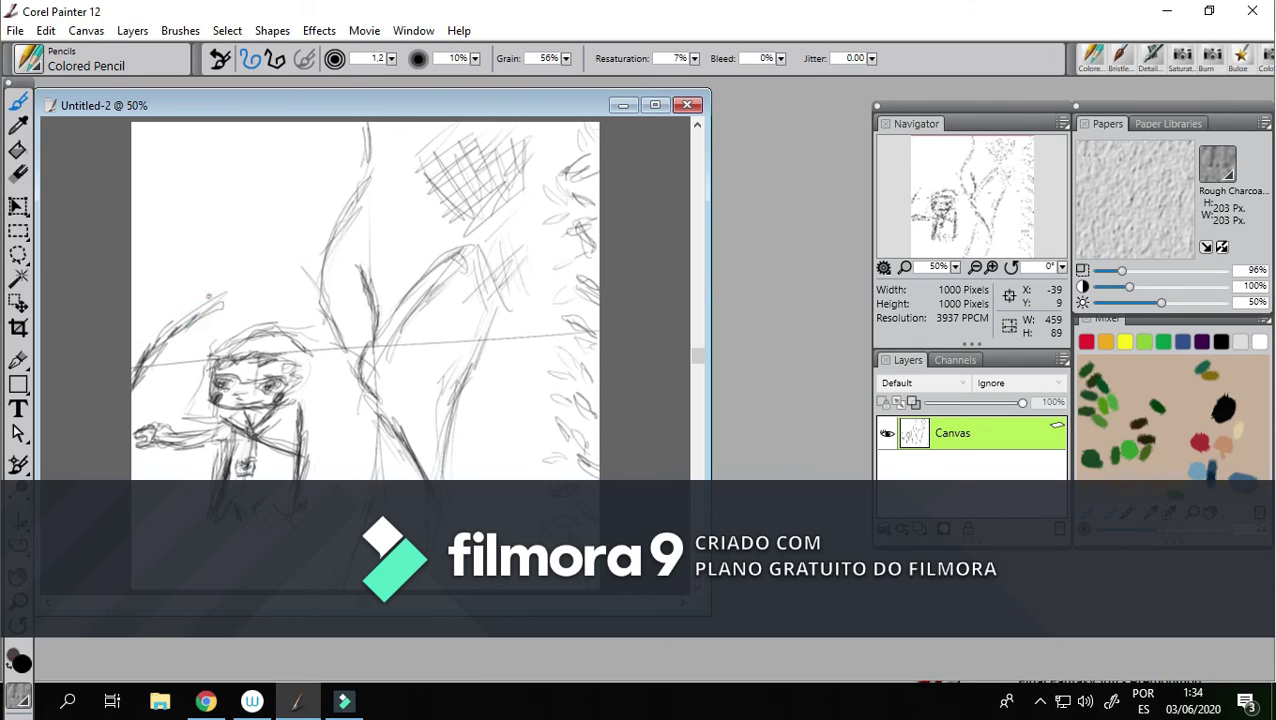
Step: Sketch long curved branch lines from above the figure's head up to the canvas's top edge, and join them down to the head
mouse_move(228, 285)
mouse_down()
mouse_move(288, 218)
mouse_move(276, 214)
mouse_up()
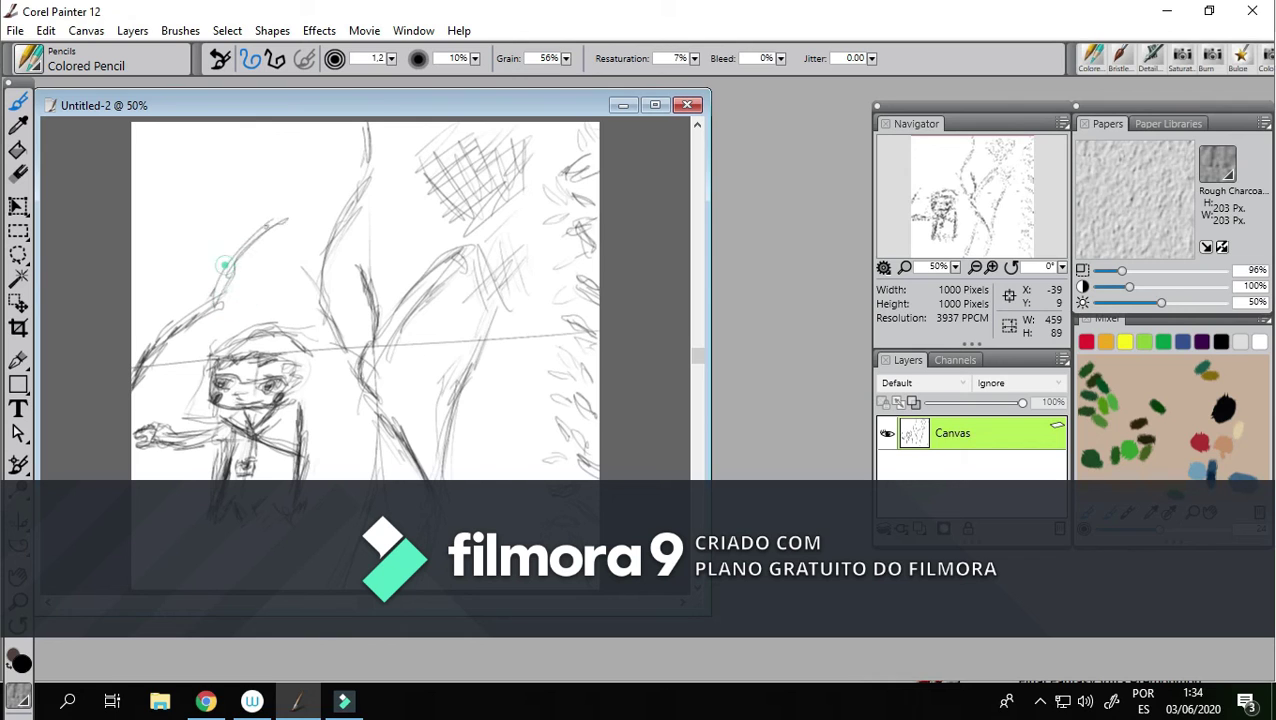
drag(219, 277, 294, 181)
mouse_move(194, 272)
mouse_down()
mouse_move(264, 160)
mouse_move(221, 199)
mouse_move(211, 256)
mouse_move(185, 249)
mouse_move(208, 284)
mouse_move(208, 213)
mouse_move(291, 153)
mouse_move(246, 181)
mouse_move(301, 123)
mouse_up()
drag(278, 149, 306, 123)
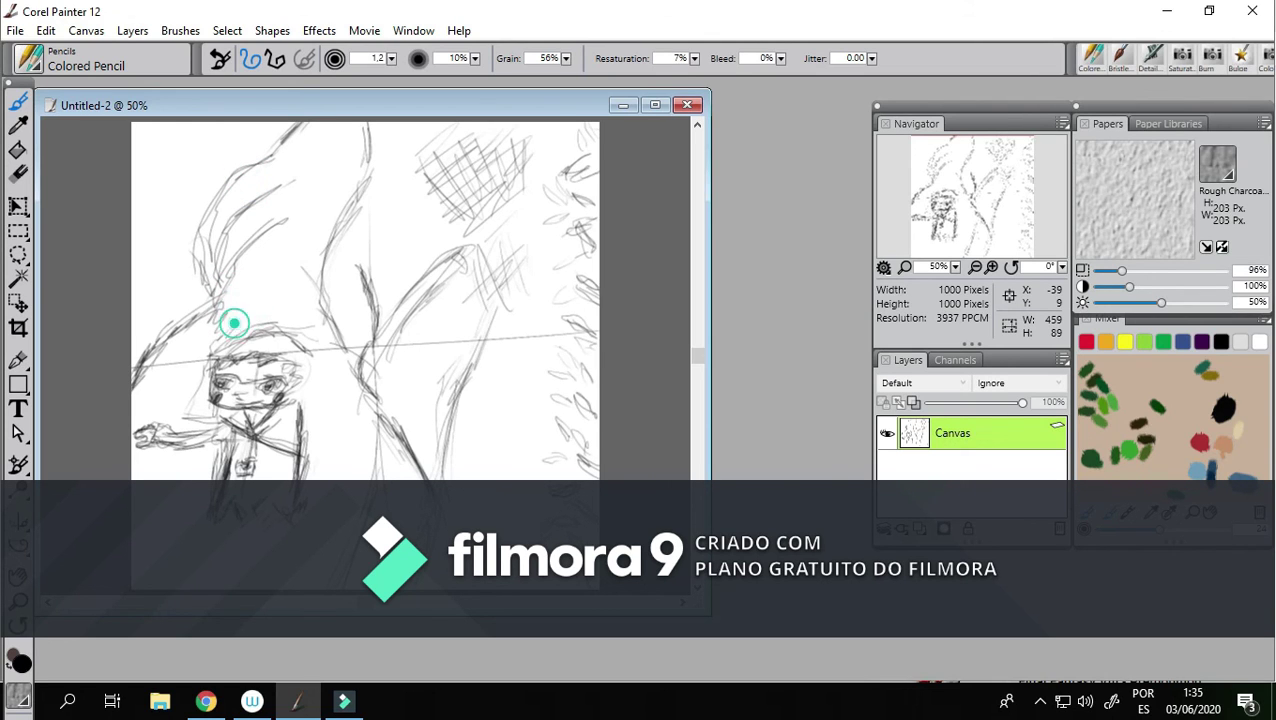
drag(221, 306, 230, 332)
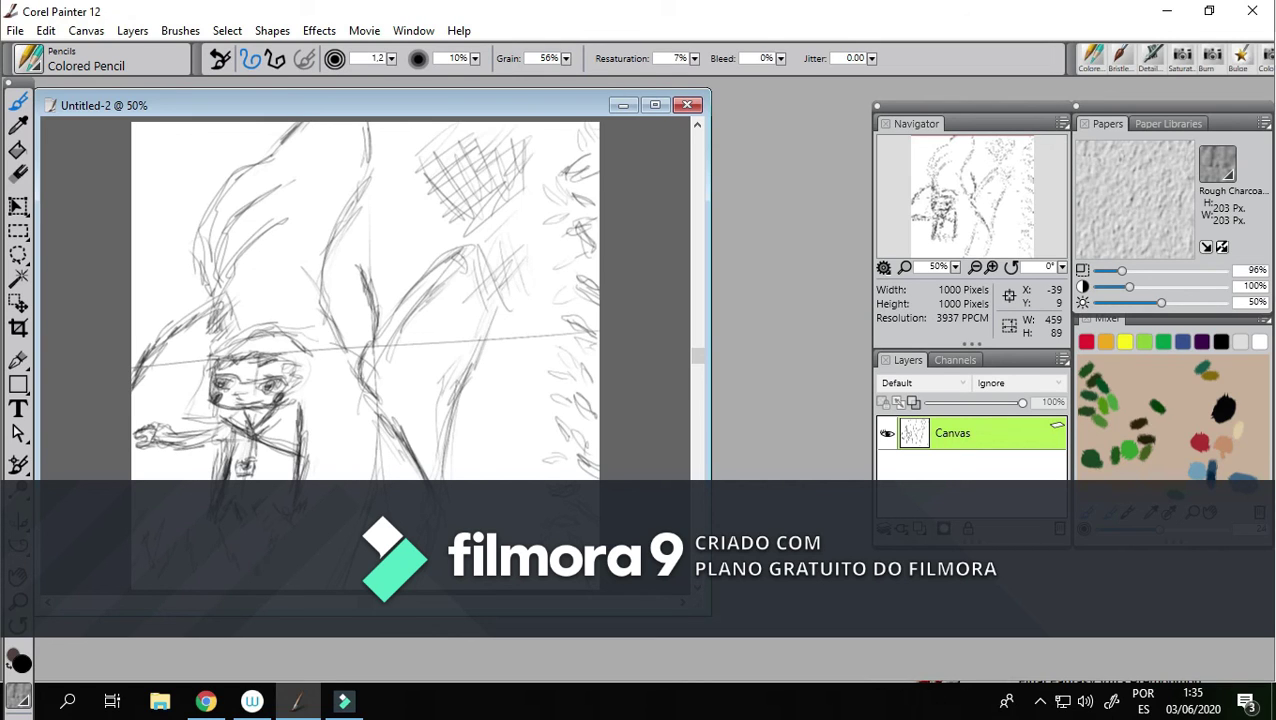
Step: Shade the area between the figure and the central tree trunk with diagonal hatching, and touch up the trunk's base
click(140, 602)
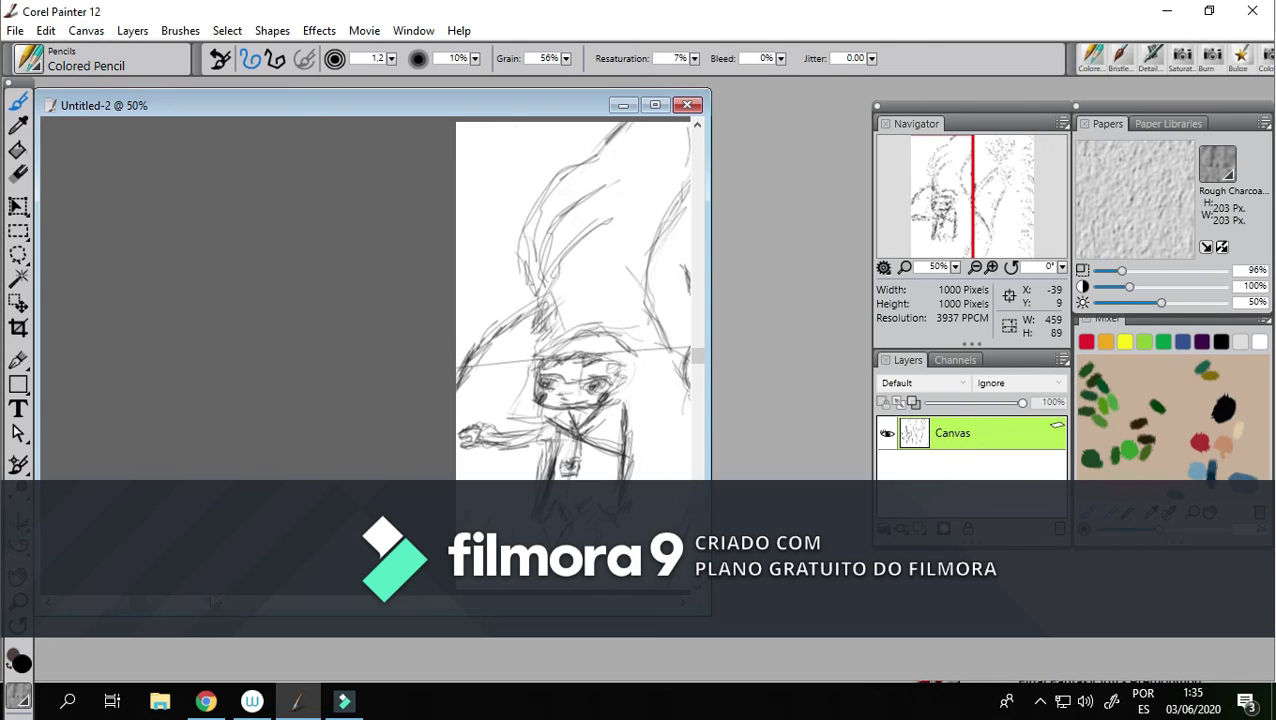
drag(141, 606, 350, 606)
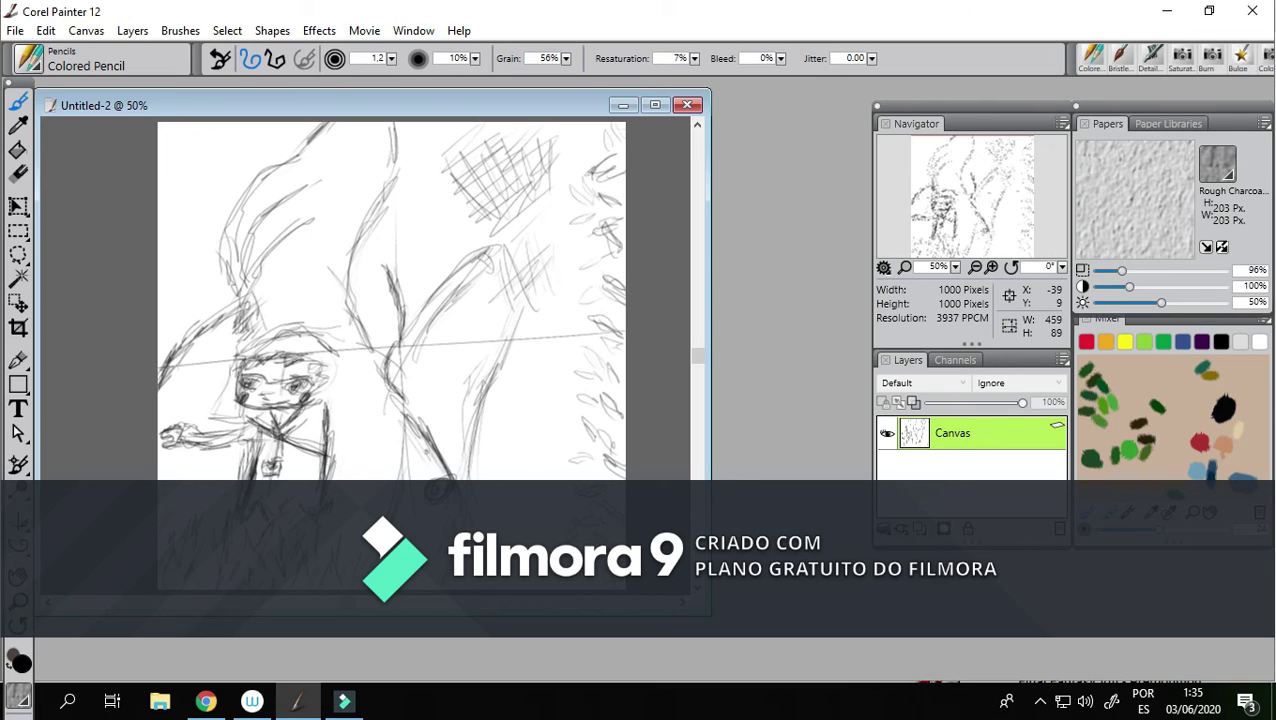
drag(449, 465, 430, 477)
drag(386, 454, 363, 480)
drag(381, 440, 340, 478)
mouse_move(375, 425)
mouse_down()
mouse_move(338, 470)
mouse_move(341, 452)
mouse_up()
mouse_move(390, 372)
mouse_down()
mouse_move(365, 399)
mouse_move(340, 390)
mouse_move(342, 370)
mouse_move(345, 470)
mouse_up()
drag(380, 428, 350, 478)
mouse_move(396, 394)
mouse_down()
mouse_move(380, 456)
mouse_move(380, 432)
mouse_move(334, 430)
mouse_up()
mouse_move(350, 387)
mouse_down()
mouse_move(370, 360)
mouse_move(342, 402)
mouse_up()
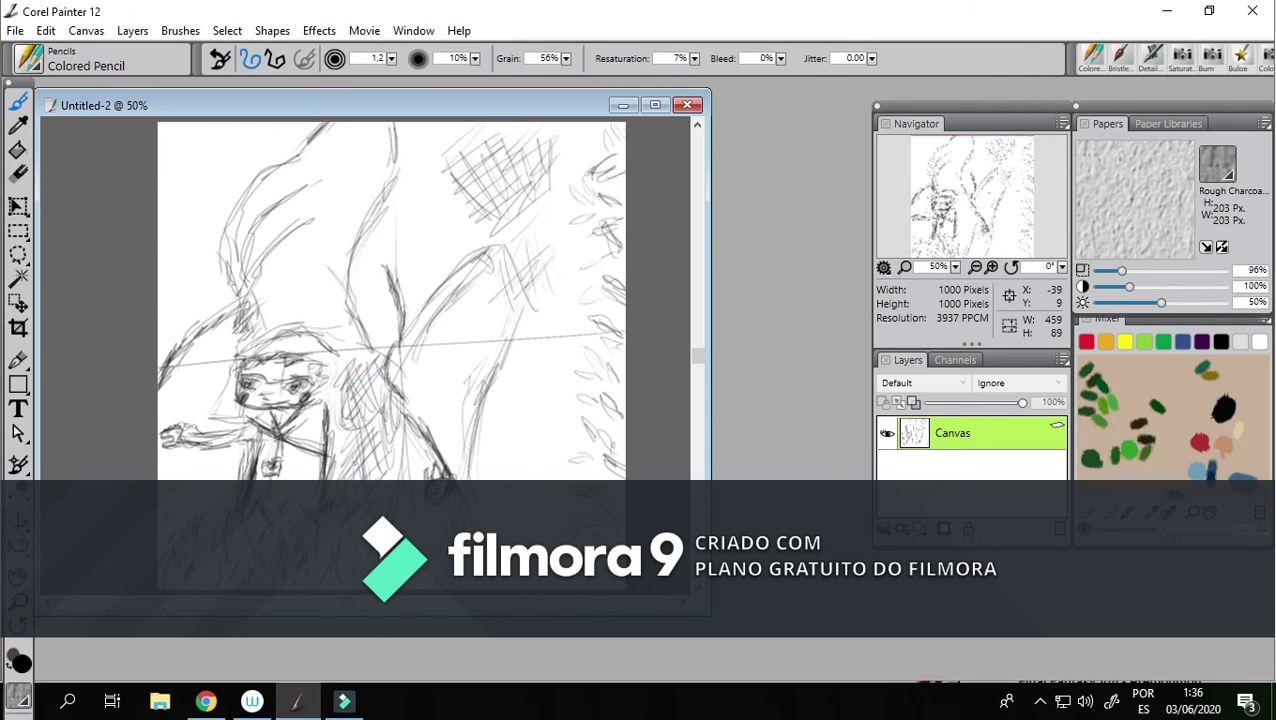
Step: Draw a small arc in the canvas's upper-left corner as a partial sun
click(134, 156)
drag(186, 115, 178, 112)
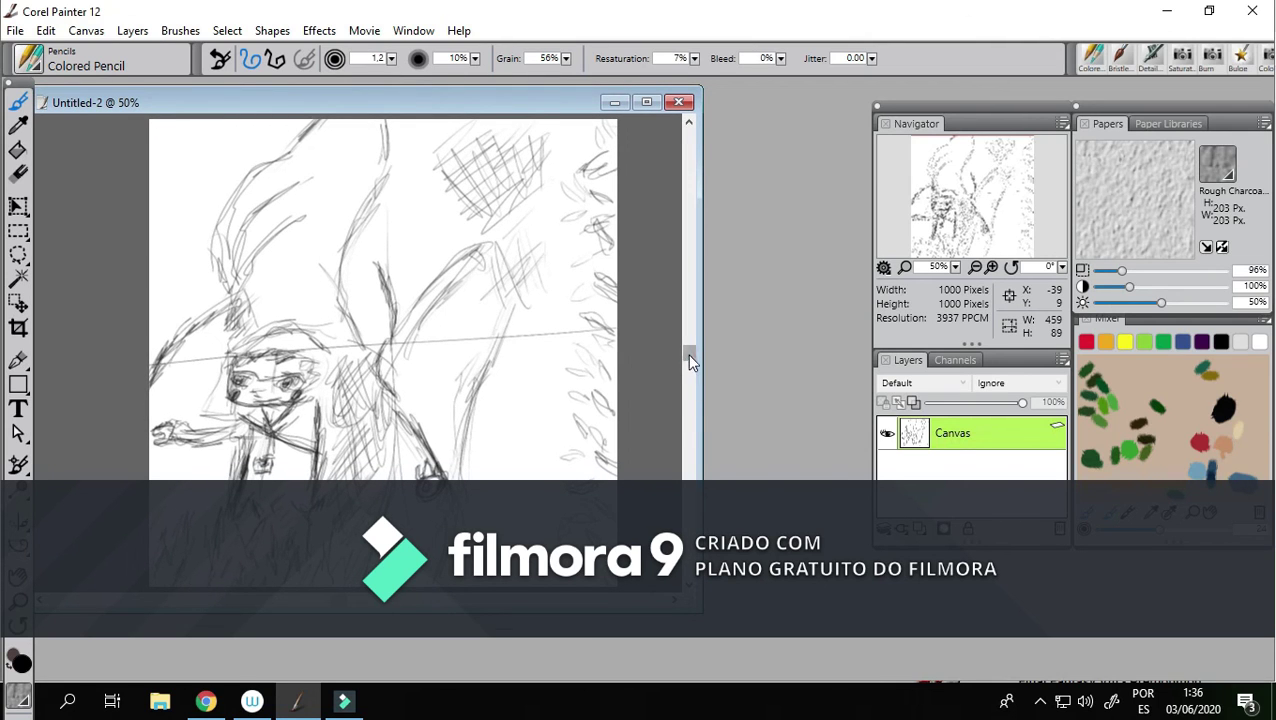
drag(688, 350, 688, 338)
mouse_move(183, 134)
mouse_down()
mouse_move(140, 144)
mouse_move(206, 147)
mouse_up()
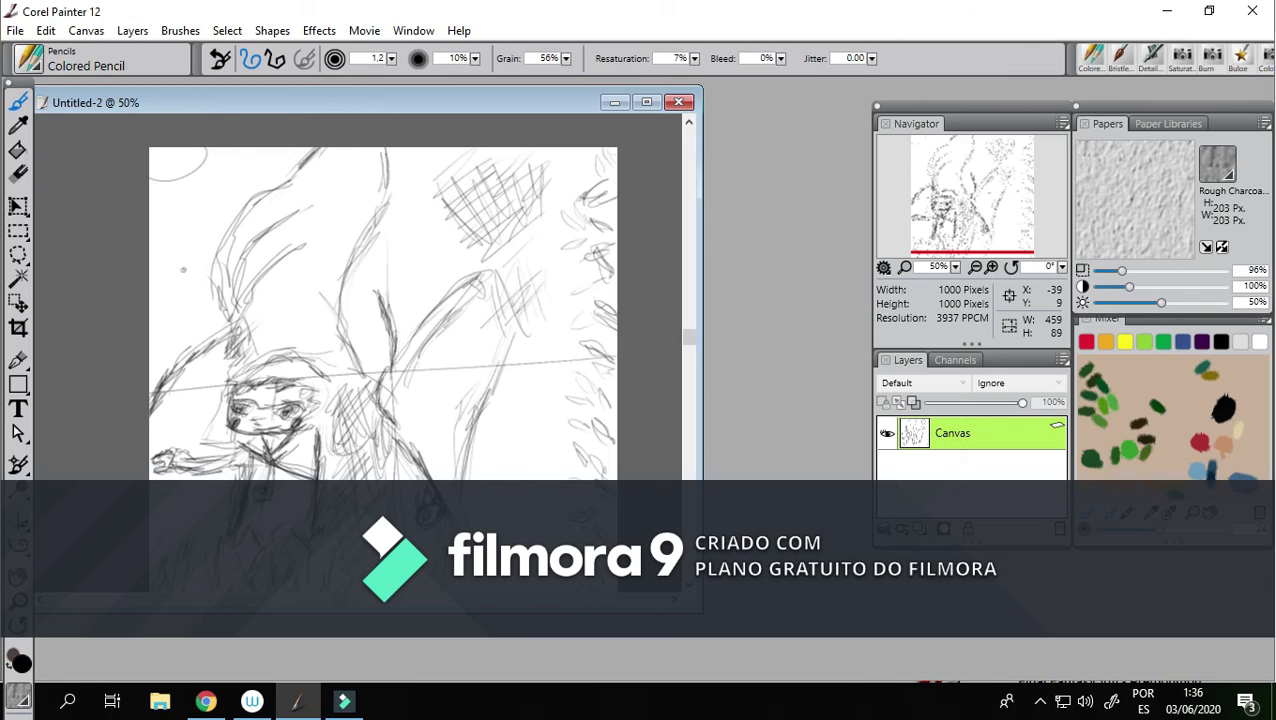
Step: Sketch small leaf shapes down the canvas's left edge below the corner arc
click(144, 201)
mouse_move(150, 198)
mouse_down()
mouse_move(161, 187)
mouse_move(155, 239)
mouse_move(165, 210)
mouse_up()
click(165, 194)
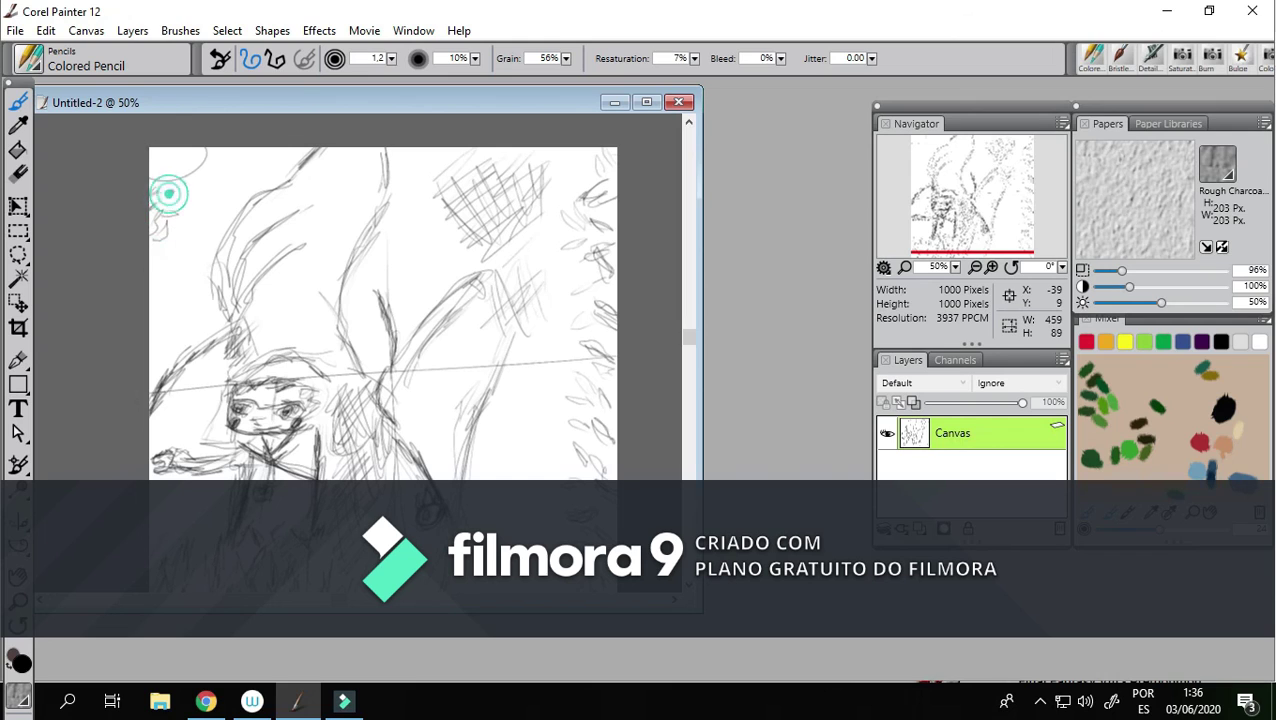
click(163, 203)
mouse_move(164, 236)
mouse_down()
mouse_move(177, 248)
mouse_move(158, 265)
mouse_up()
click(162, 219)
click(154, 191)
click(176, 213)
click(159, 236)
click(150, 287)
click(164, 280)
click(164, 262)
Step: Cross-hatch foliage shading along the canvas's left side, between the leaves and the diagonal branch
drag(211, 223, 153, 327)
drag(204, 280, 150, 335)
drag(202, 286, 152, 355)
drag(207, 302, 162, 352)
drag(198, 282, 151, 320)
mouse_move(190, 276)
mouse_down()
mouse_move(180, 289)
mouse_move(198, 325)
mouse_up()
mouse_move(168, 288)
mouse_down()
mouse_move(185, 338)
mouse_move(171, 355)
mouse_up()
drag(153, 300, 166, 343)
drag(184, 286, 212, 322)
mouse_move(177, 297)
mouse_down()
mouse_move(206, 340)
mouse_move(220, 334)
mouse_up()
mouse_move(194, 312)
mouse_down()
mouse_move(218, 350)
mouse_move(168, 377)
mouse_up()
drag(203, 247, 165, 284)
Step: Extend the hatched foliage shading up and across to the curved branches near the canvas's upper-left area
mouse_move(231, 216)
mouse_down()
mouse_move(173, 278)
mouse_move(200, 266)
mouse_up()
mouse_move(232, 208)
mouse_down()
mouse_move(186, 250)
mouse_move(183, 232)
mouse_up()
drag(229, 178, 166, 233)
mouse_move(197, 199)
mouse_down()
mouse_move(178, 240)
mouse_move(198, 236)
mouse_up()
drag(226, 183, 214, 216)
mouse_move(257, 189)
mouse_down()
mouse_move(236, 220)
mouse_move(277, 169)
mouse_move(248, 197)
mouse_up()
drag(262, 165, 219, 205)
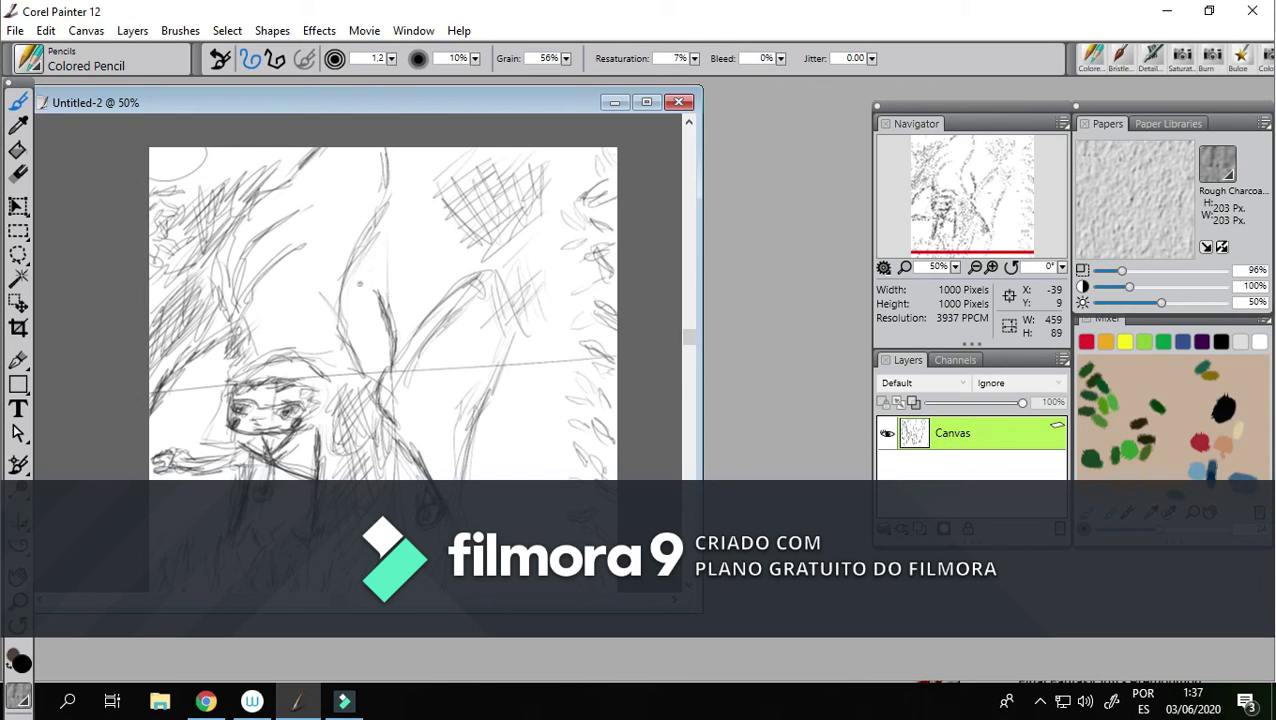
scroll(520, 390, down, 2)
scroll(513, 385, up, 1)
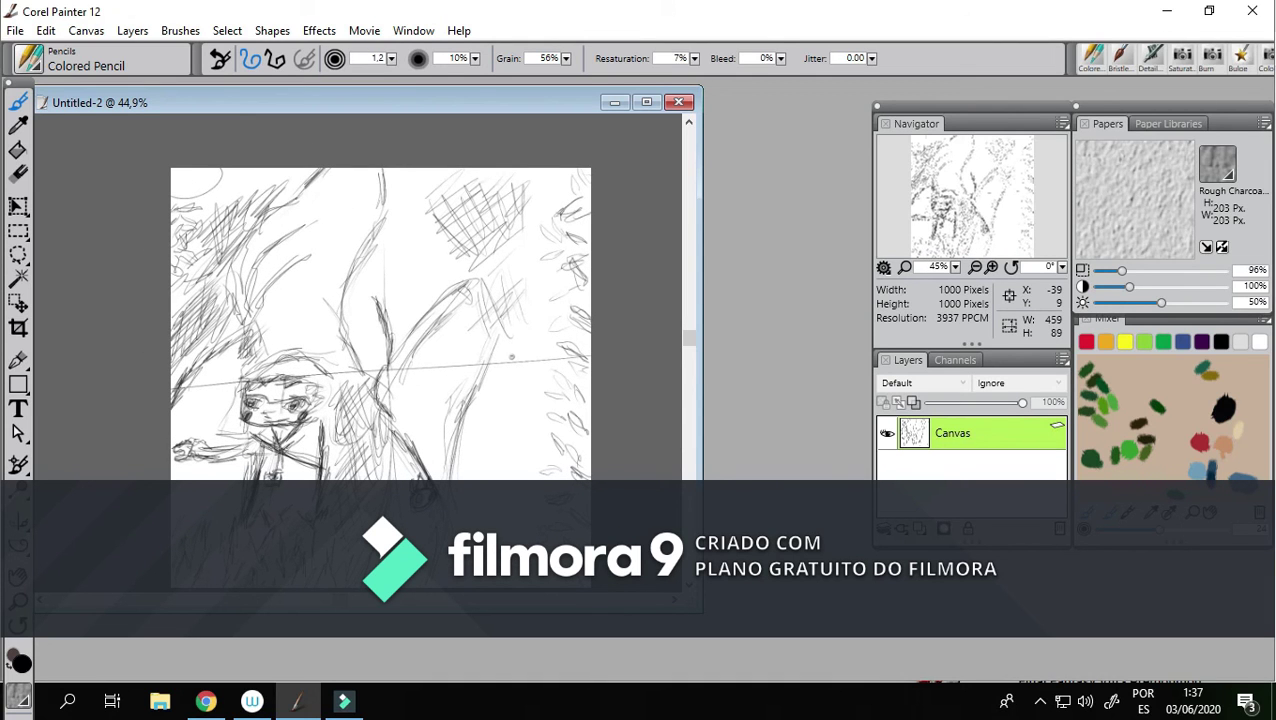